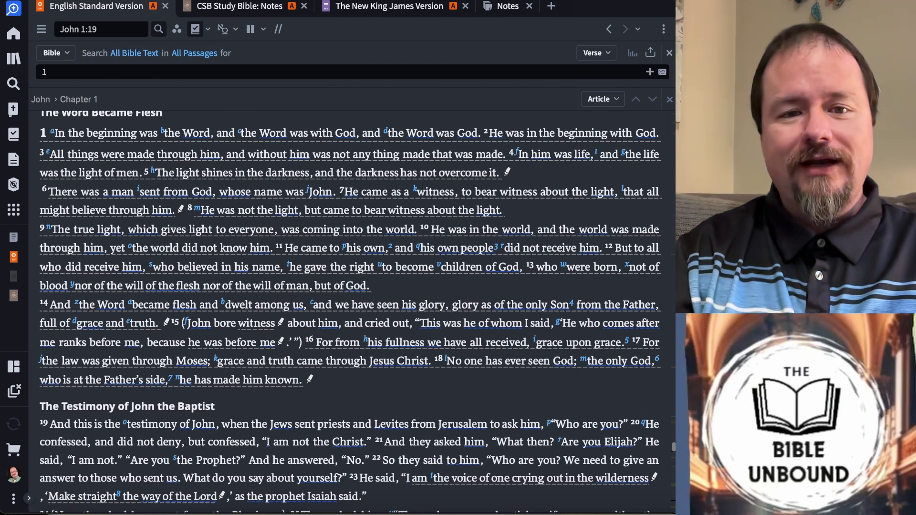
Close the Notes panel with the ESV scrolled to John's introduction, and expand the sidebar
scroll(298, 276, up, 3)
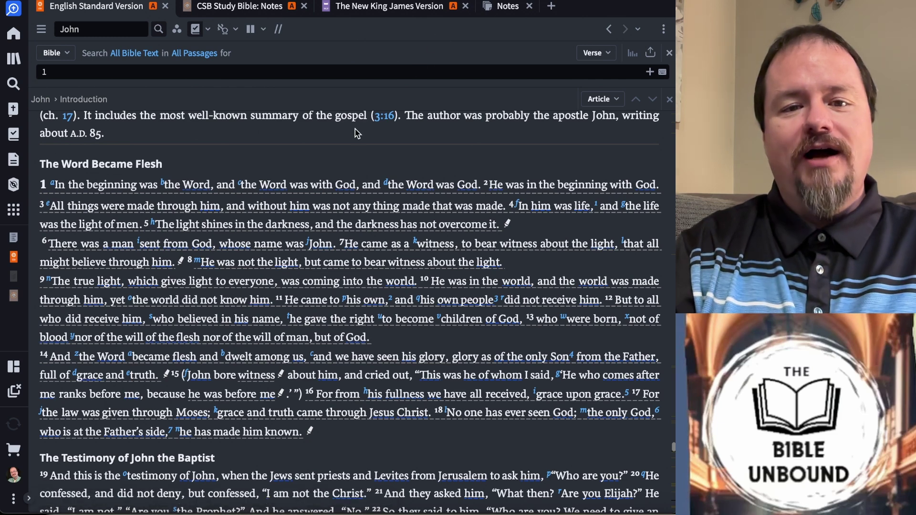
click(529, 7)
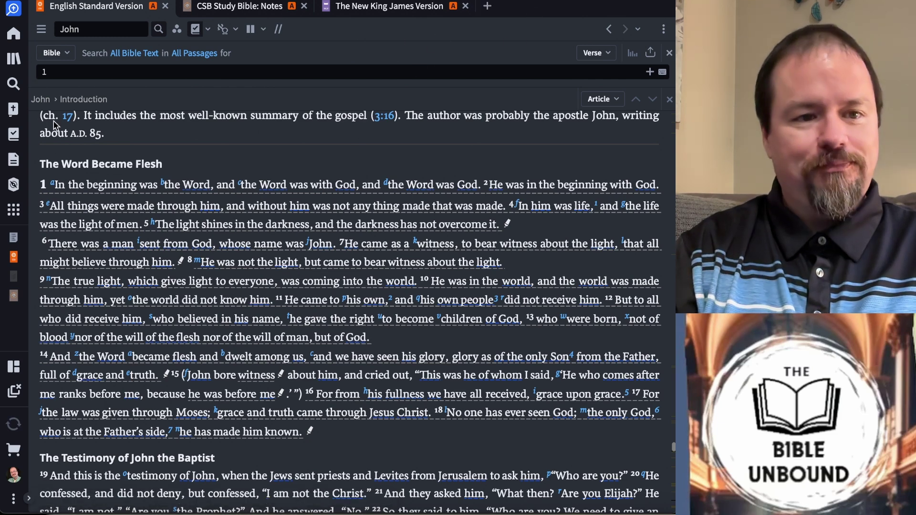
click(29, 498)
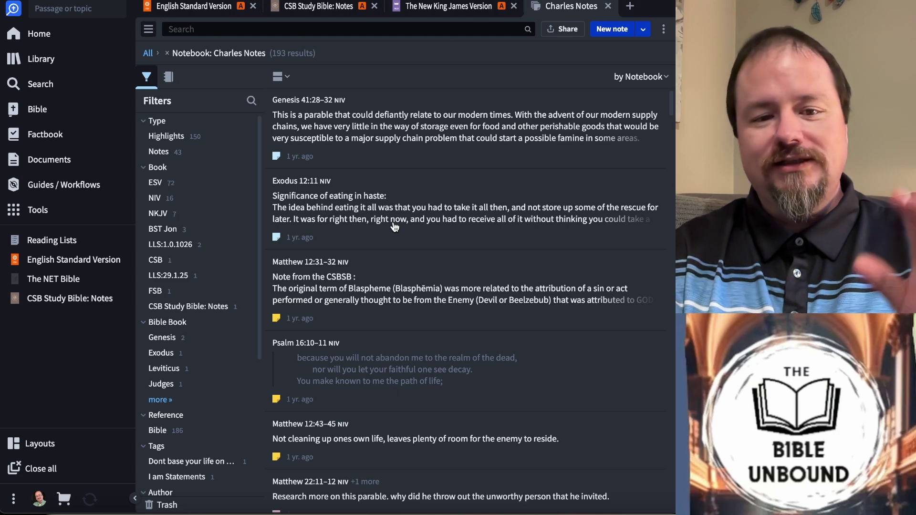
Check the notebook list, then go back to the filters for the 193 Charles Notes items
click(170, 84)
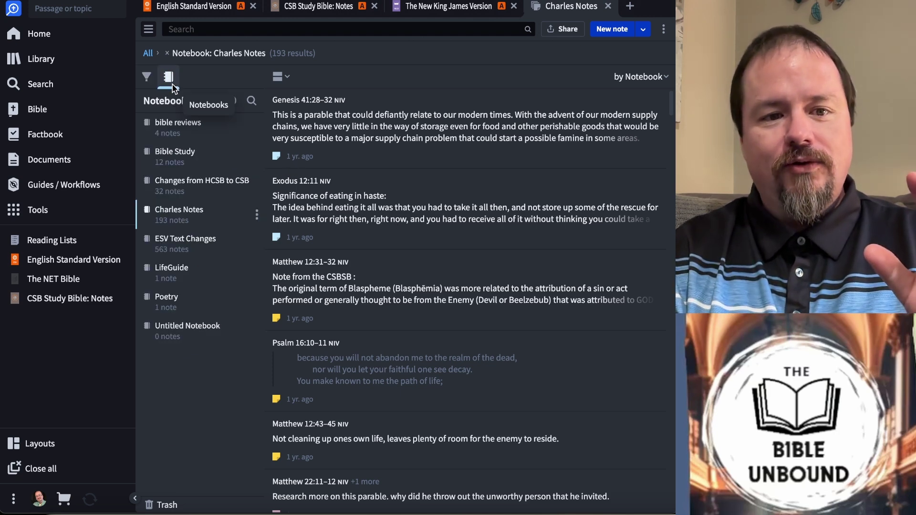
click(146, 76)
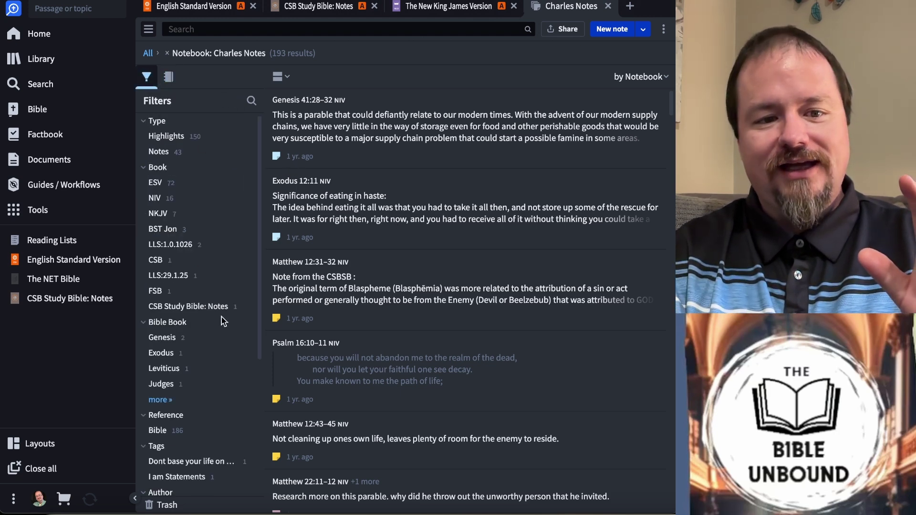
scroll(221, 320, down, 3)
scroll(221, 321, down, 3)
scroll(221, 320, up, 8)
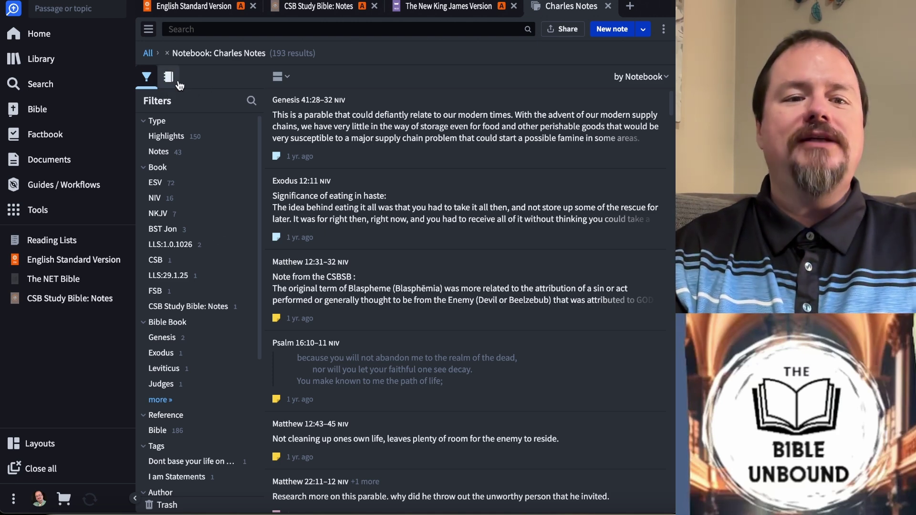
click(286, 77)
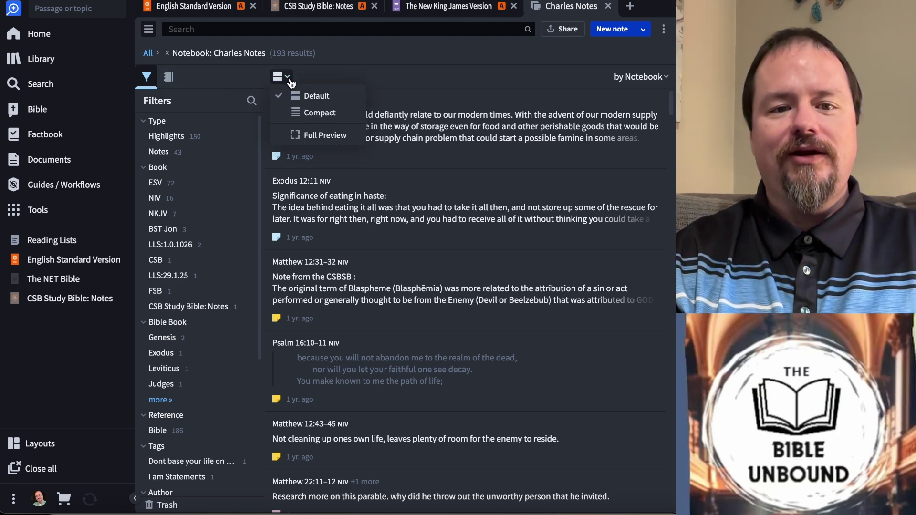
click(306, 114)
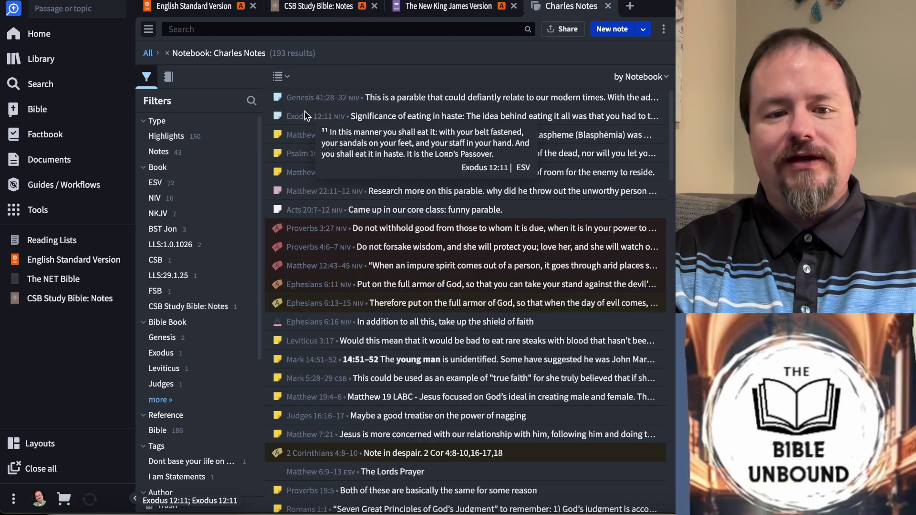
scroll(400, 395, down, 3)
scroll(400, 395, down, 15)
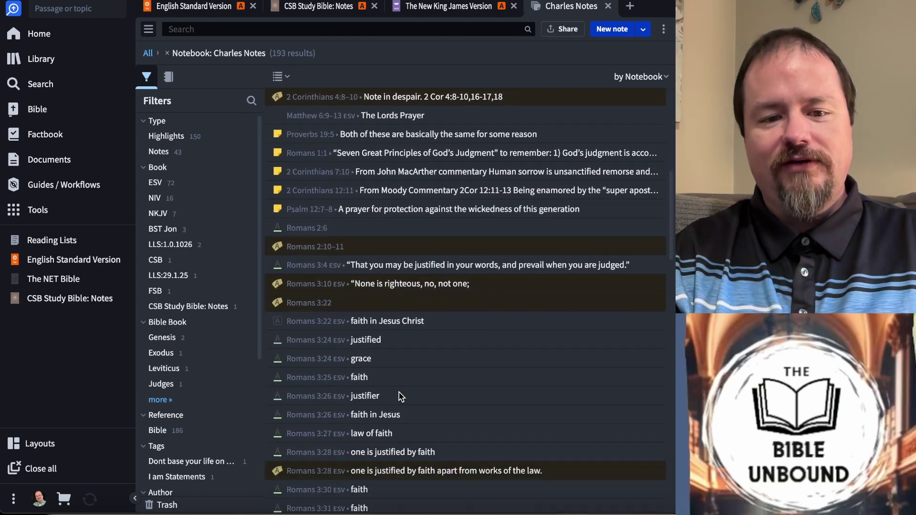
scroll(400, 395, up, 20)
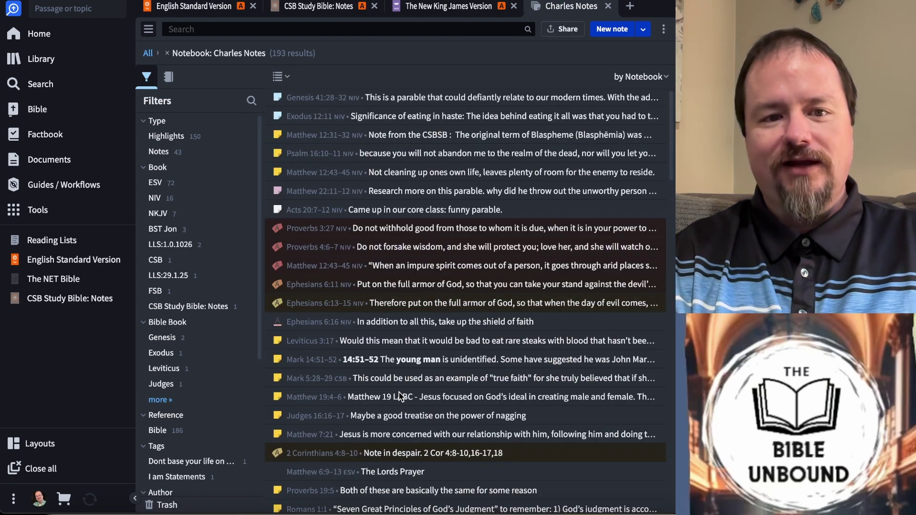
click(287, 79)
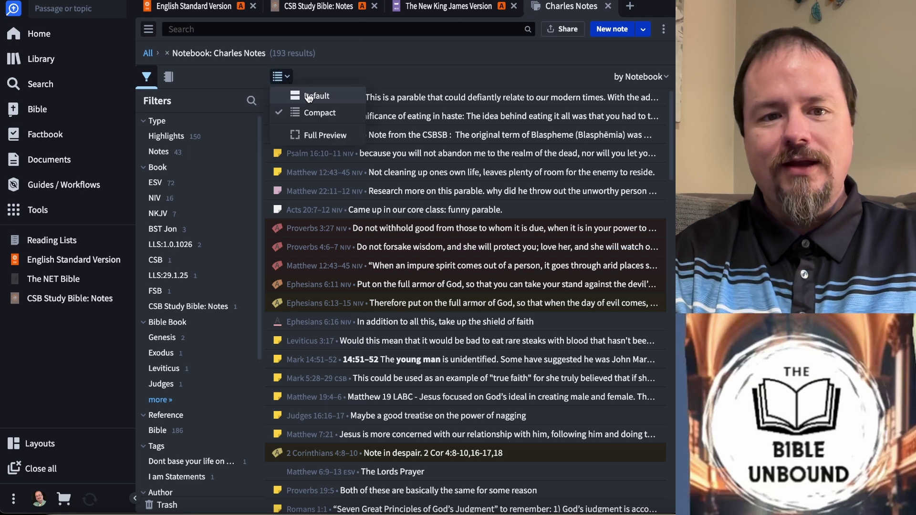
click(317, 96)
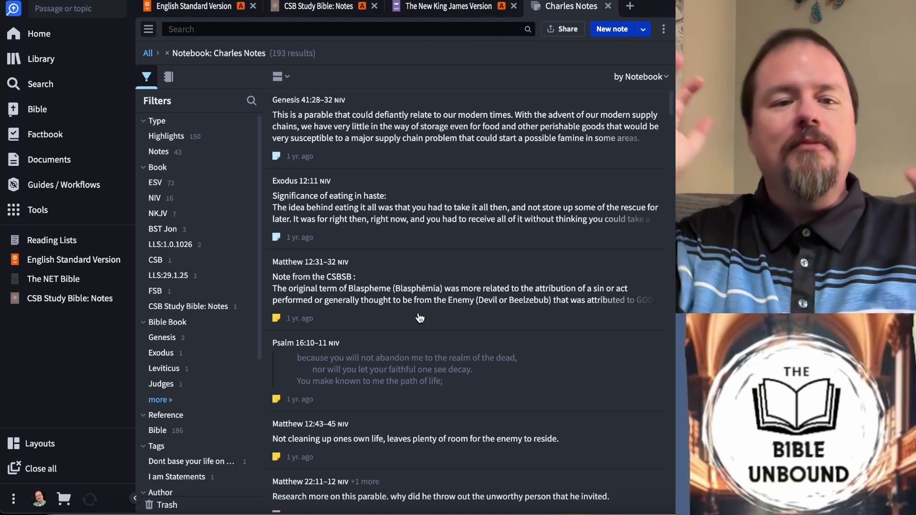
Close the Charles Notes notebook and bring the ESV text back to John 1:1
click(608, 10)
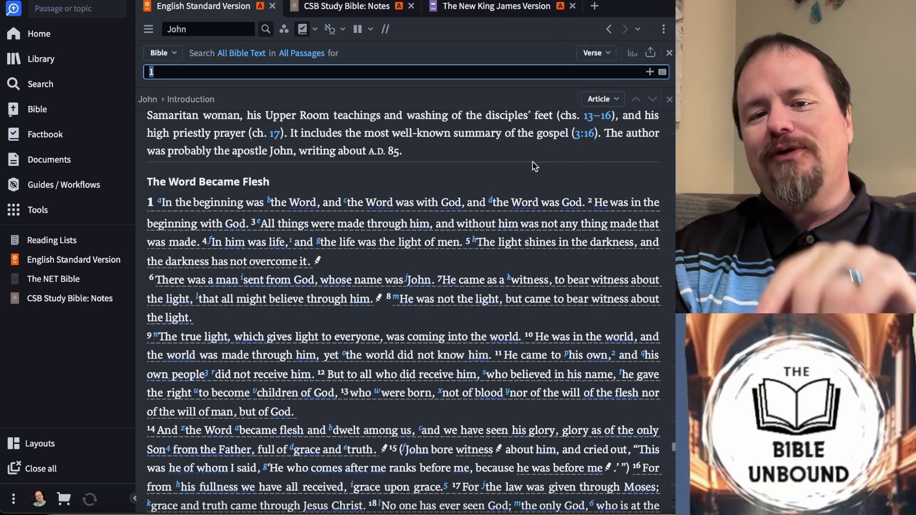
click(246, 245)
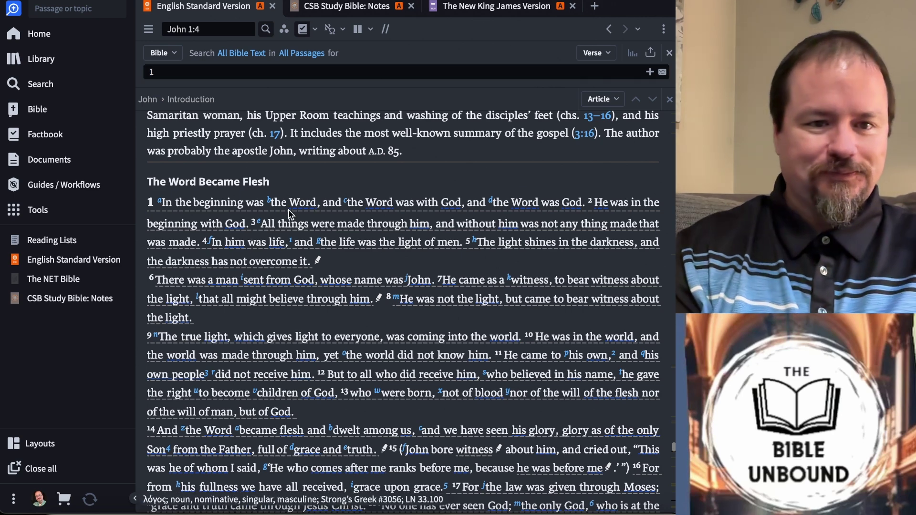
scroll(380, 208, down, 2)
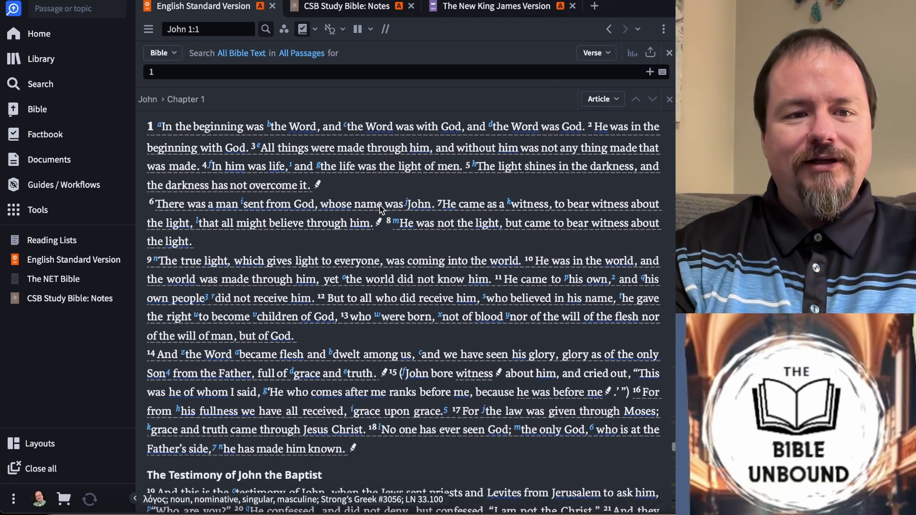
scroll(380, 208, up, 1)
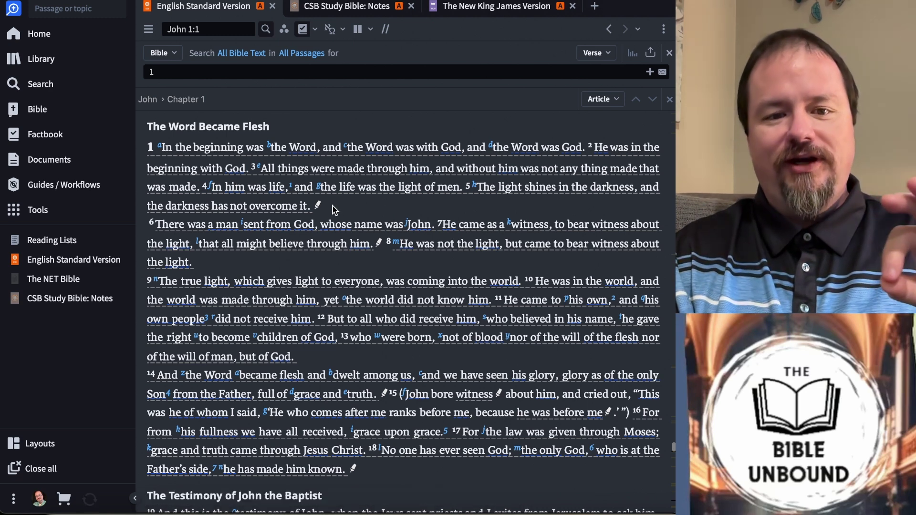
mouse_move(319, 209)
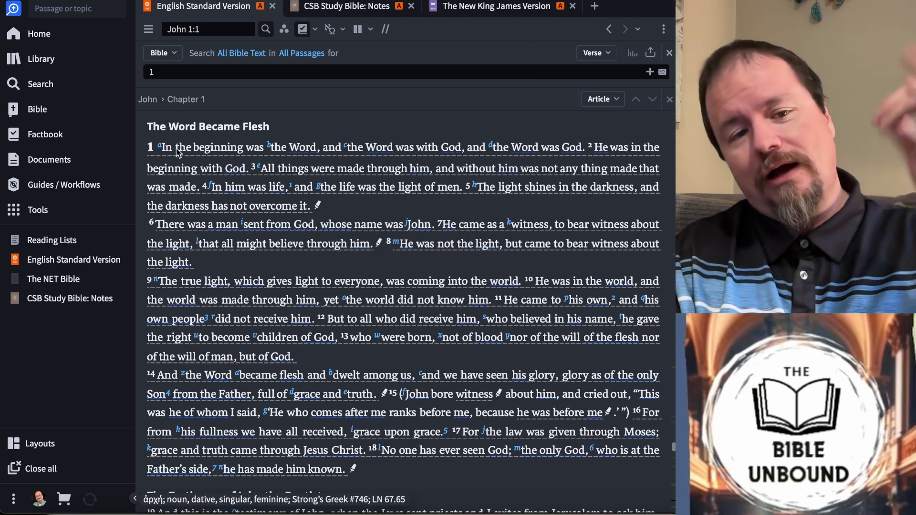
Select the text of John 1:1 in the ESV and add a new note to it
mouse_move(156, 158)
mouse_down()
mouse_move(164, 147)
mouse_move(258, 155)
mouse_move(258, 172)
mouse_move(572, 149)
mouse_up()
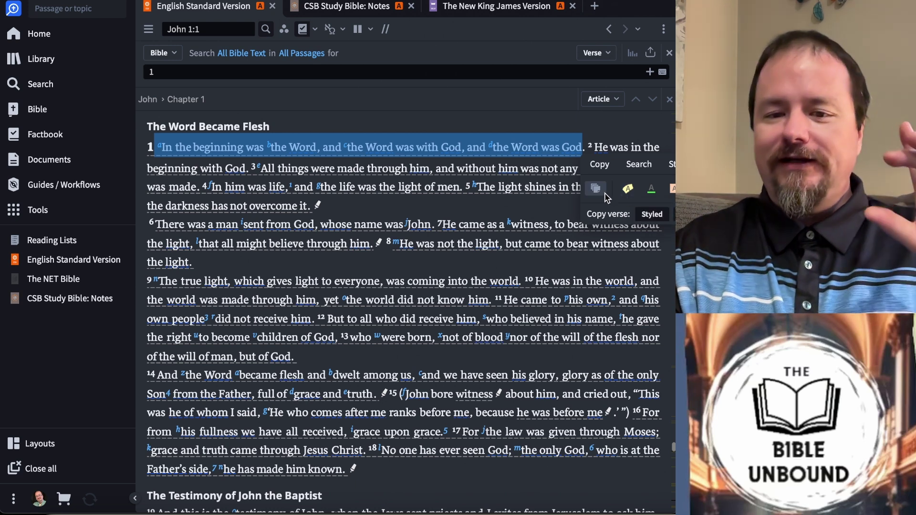
click(600, 192)
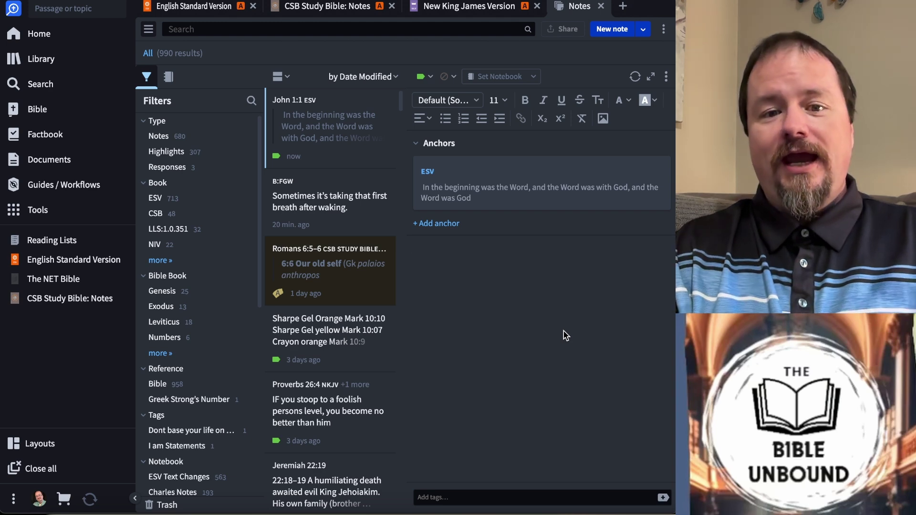
Write 'This is a test note.' in the John 1:1 note and go back to the ESV
mouse_move(433, 174)
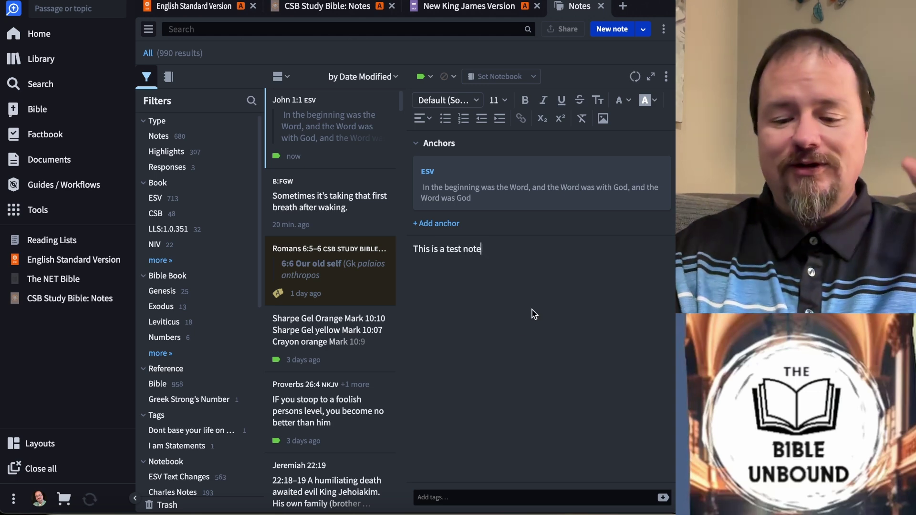
text(.)
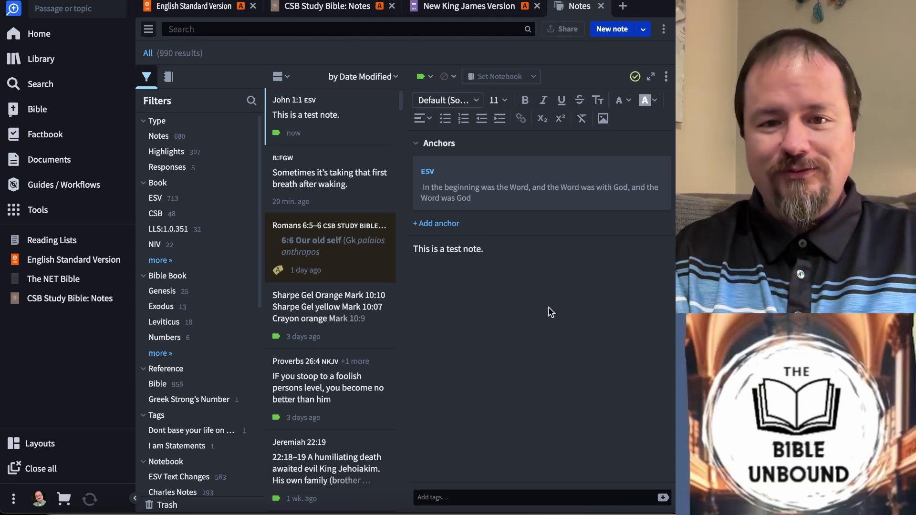
click(209, 14)
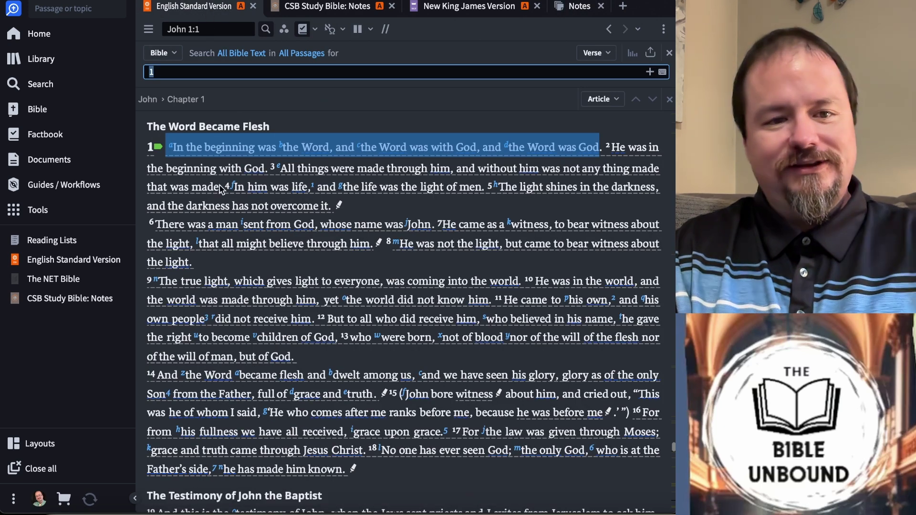
Open the John 1:1 test note from the note icon beside the verse
mouse_move(159, 150)
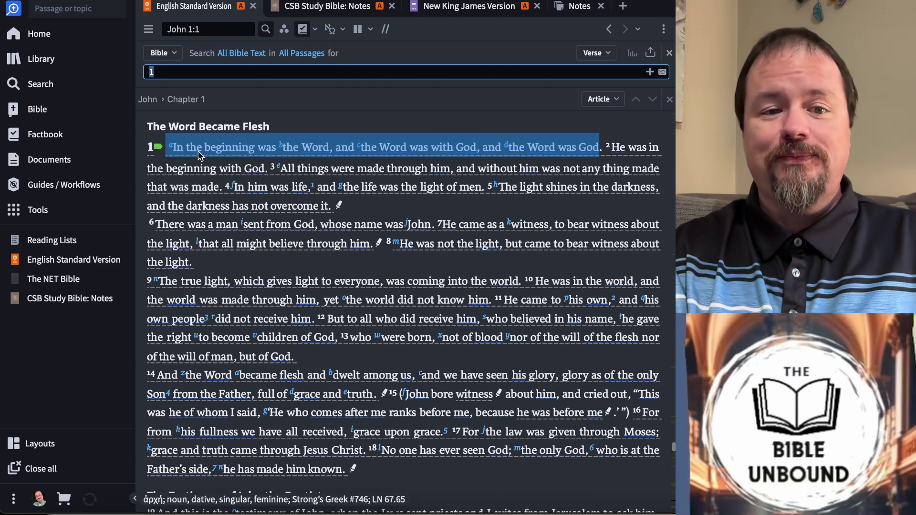
click(158, 147)
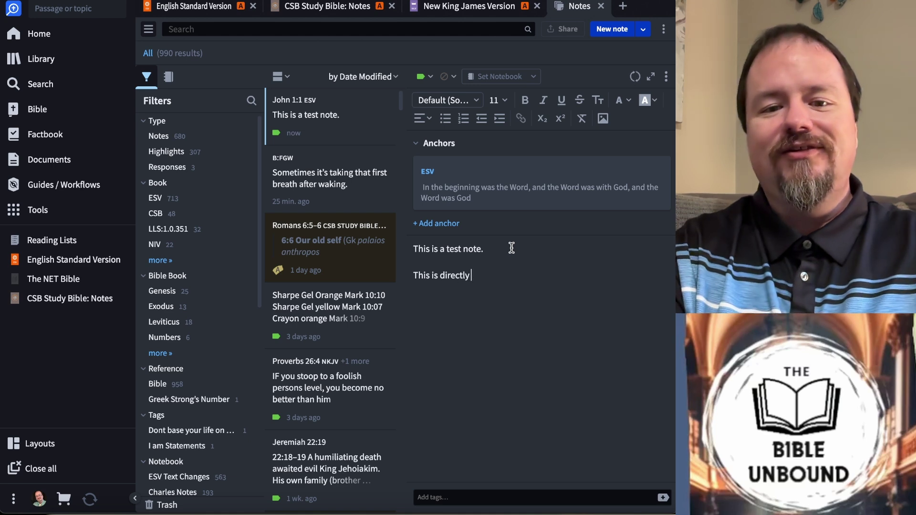
Add a linked 'Gen 1:1' reference to the note and follow it to Genesis 1
text(latd)
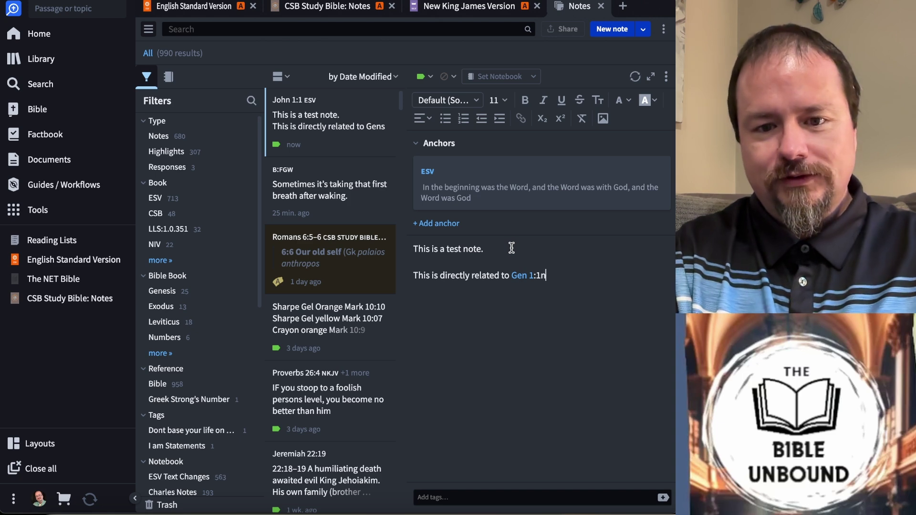
key(BackSpace)
key(BackSpace)
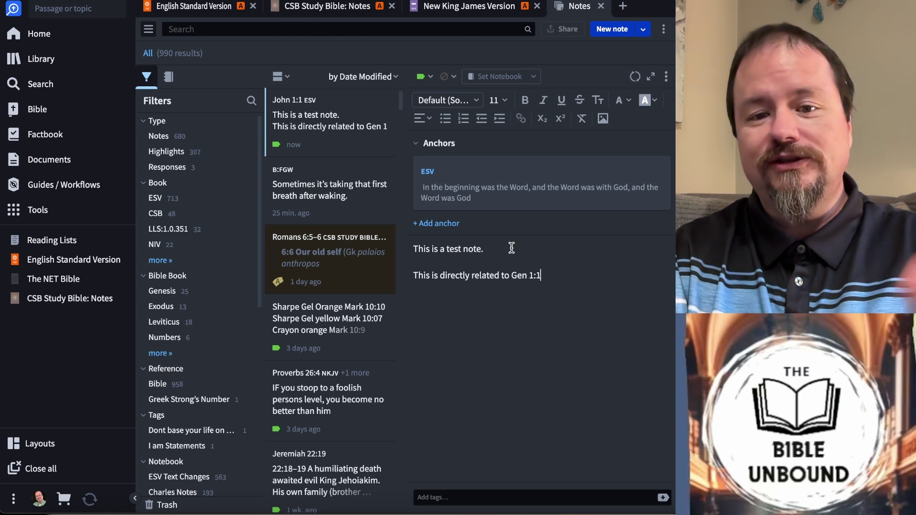
key(Return)
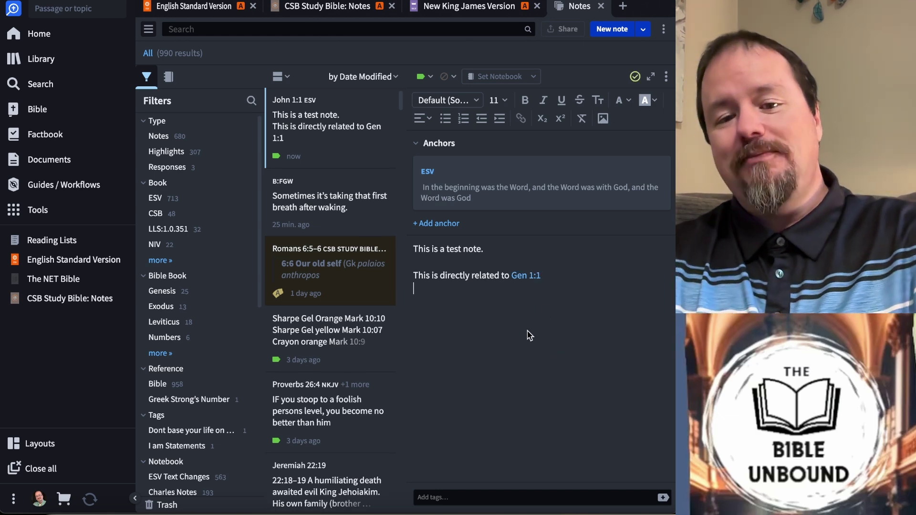
mouse_move(525, 282)
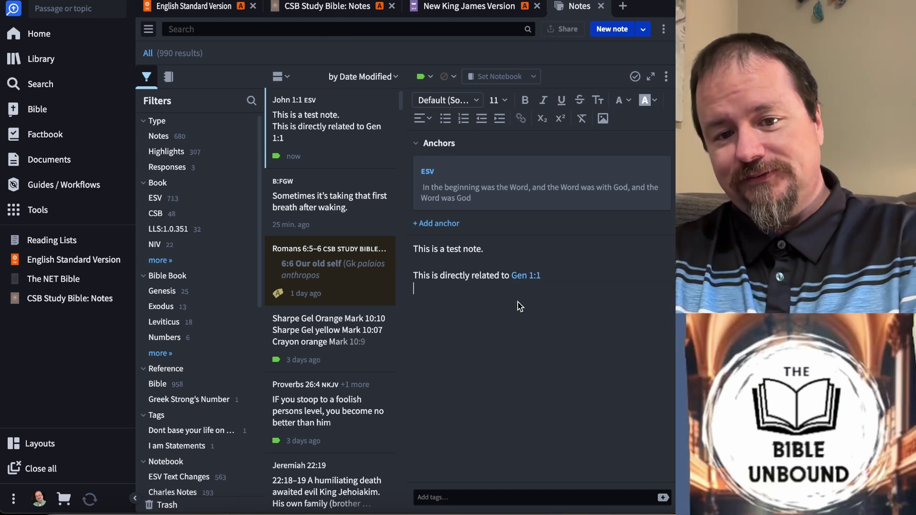
click(527, 276)
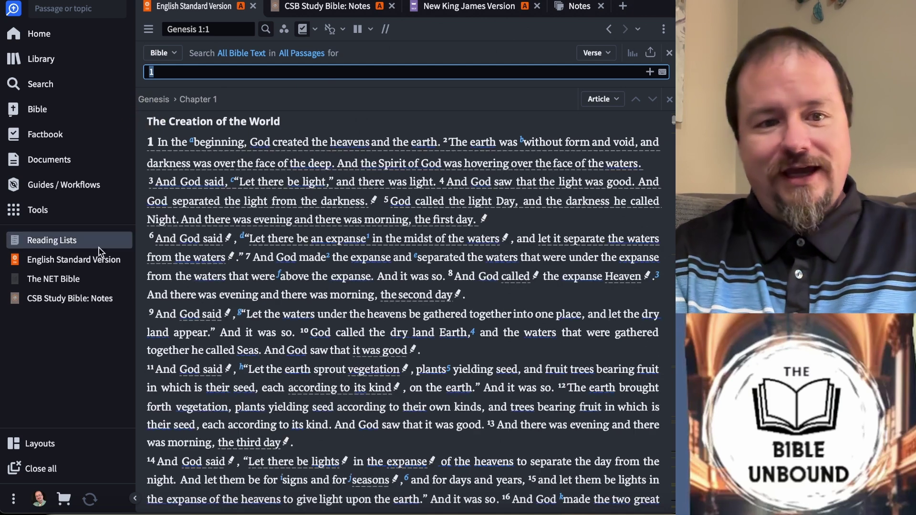
Go back from Genesis 1 to John 1:1 and reopen the test note from verse 1
scroll(225, 195, down, 1)
scroll(225, 203, up, 2)
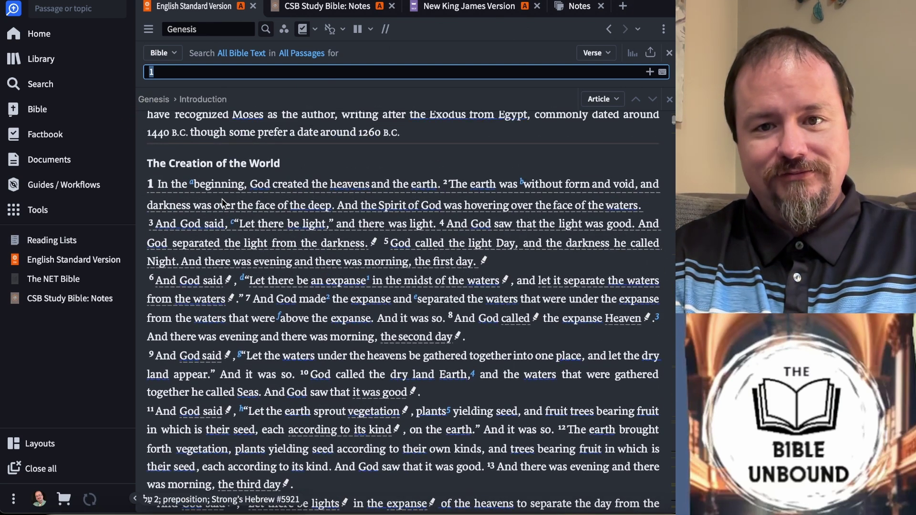
click(610, 30)
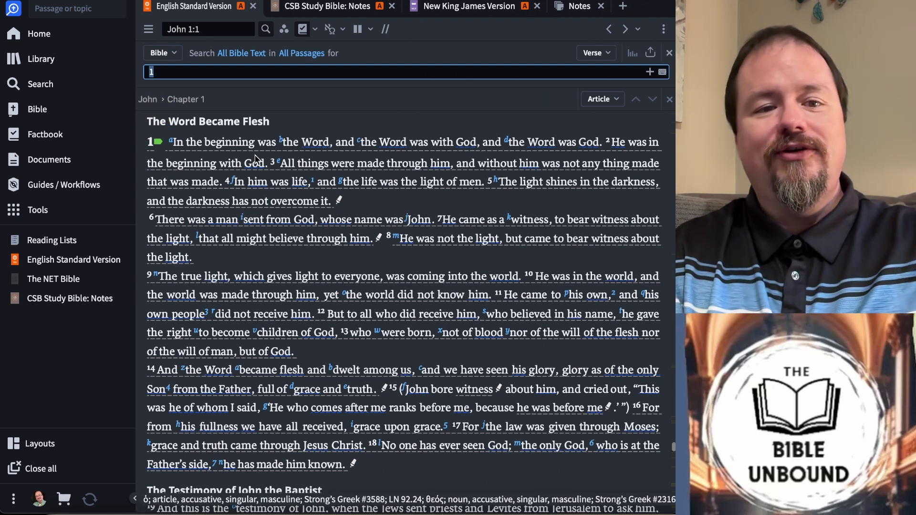
mouse_move(161, 146)
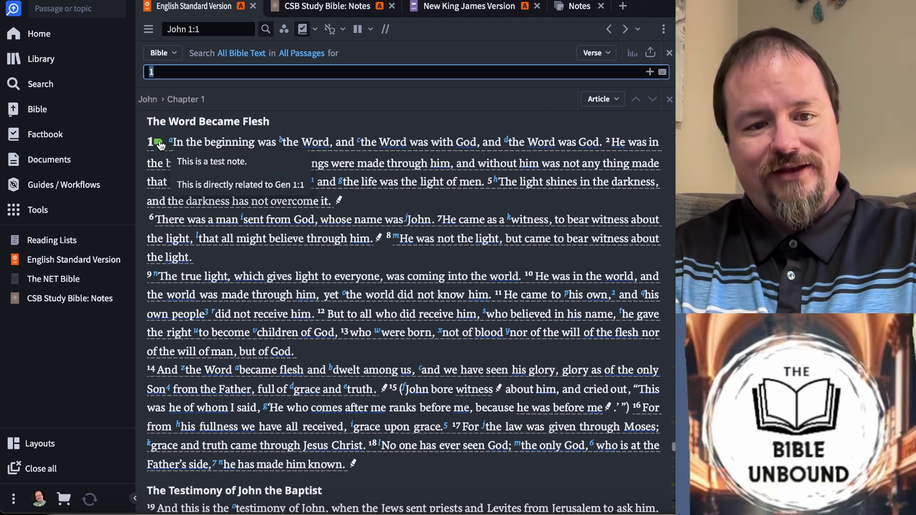
click(161, 145)
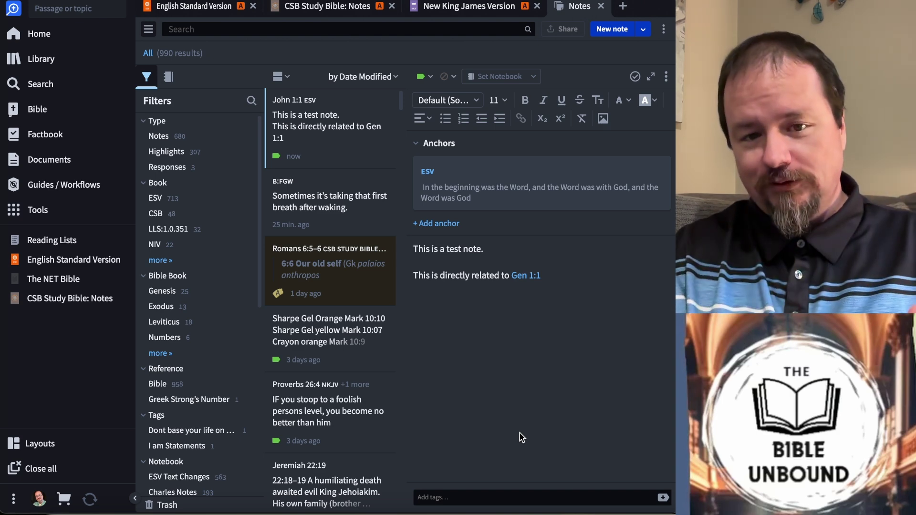
Compare John 1 in the CSB Study Bible notes and the NKJV, then return to the ESV
mouse_move(432, 176)
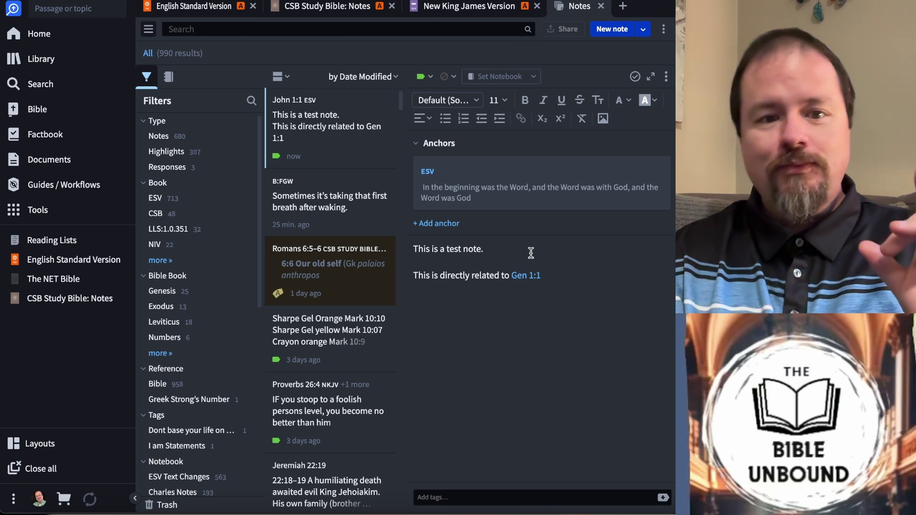
click(320, 6)
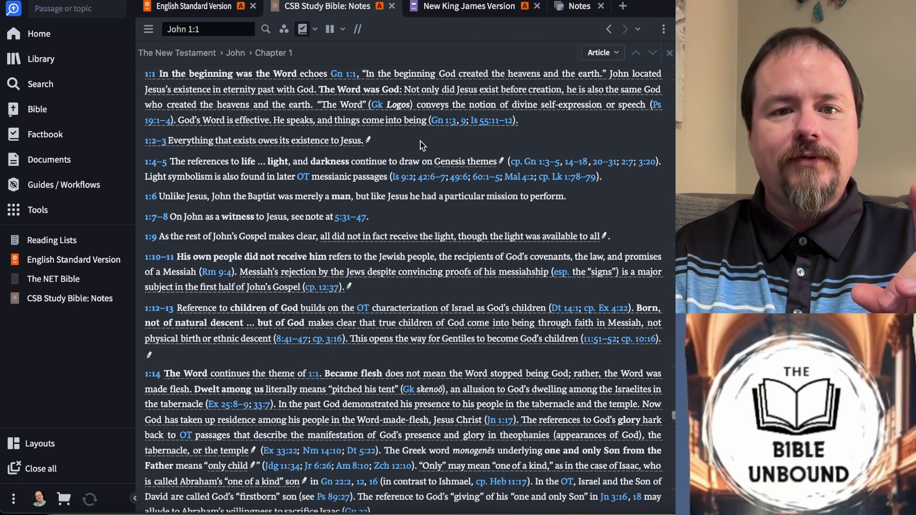
right_click(423, 178)
scroll(423, 178, up, 2)
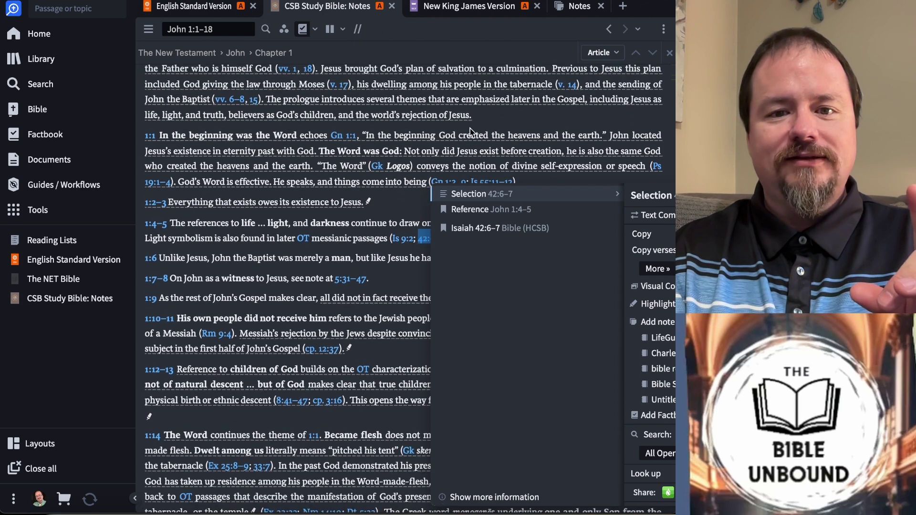
click(500, 118)
click(467, 6)
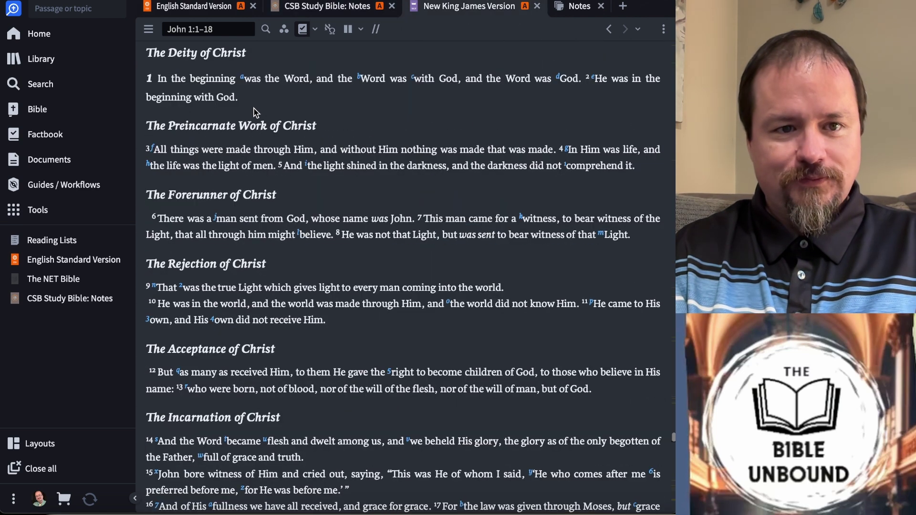
click(194, 10)
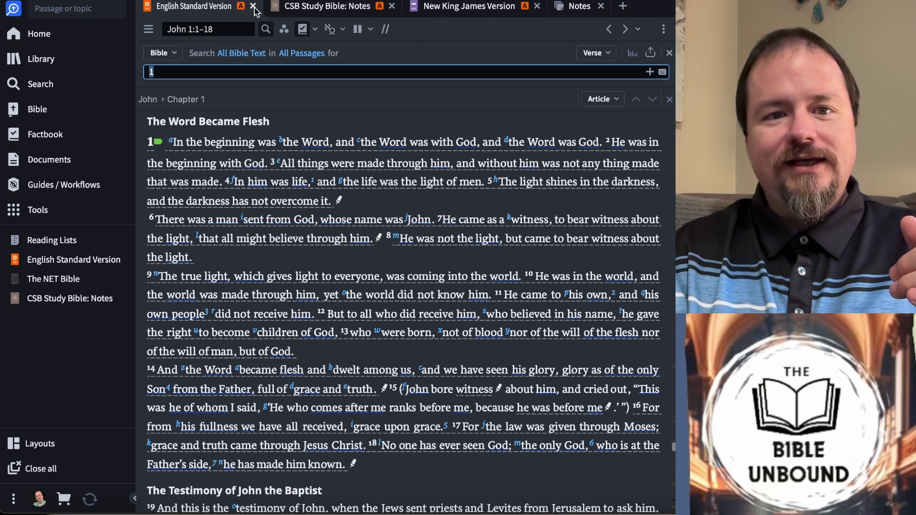
Remove the test note's ESV anchor, then review John 1 in the CSB, NKJV and ESV
click(591, 9)
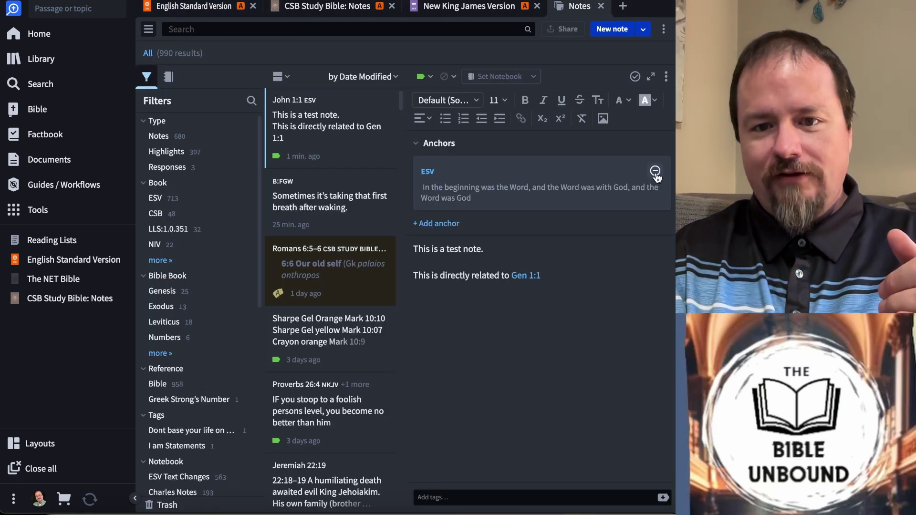
click(656, 171)
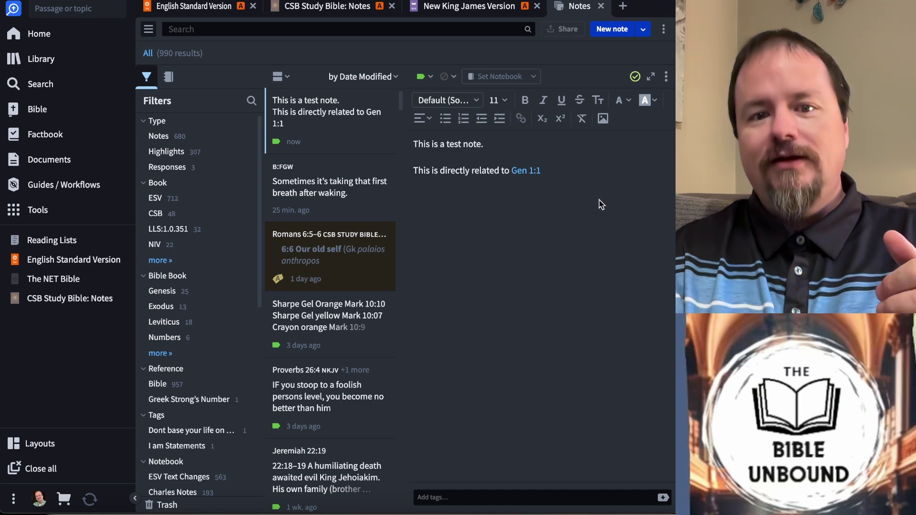
click(337, 6)
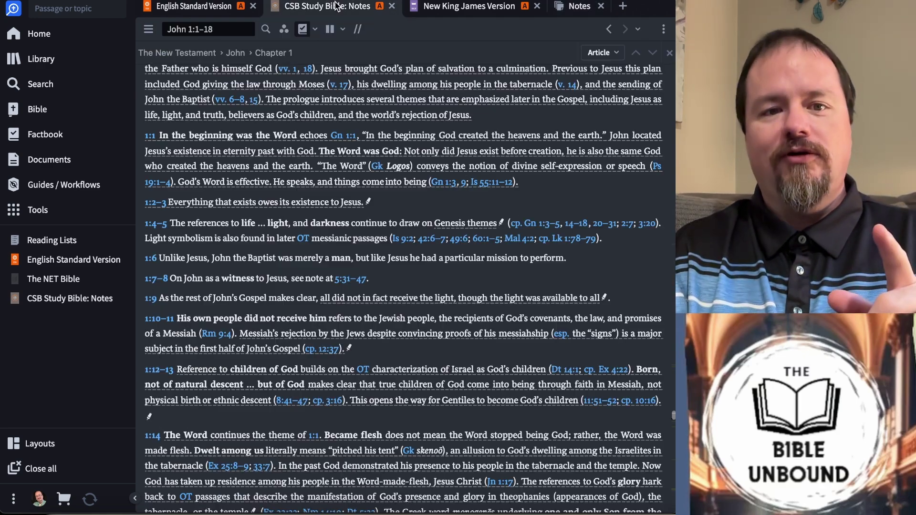
scroll(403, 286, up, 1)
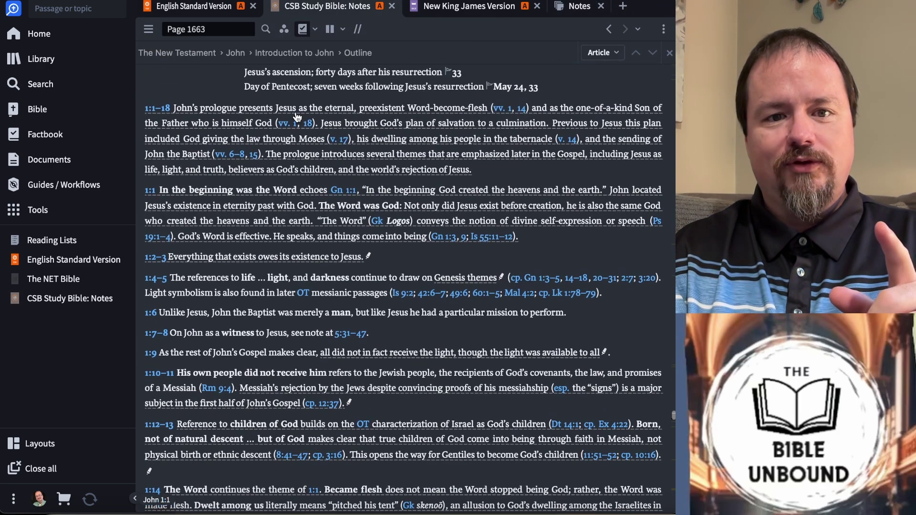
click(443, 9)
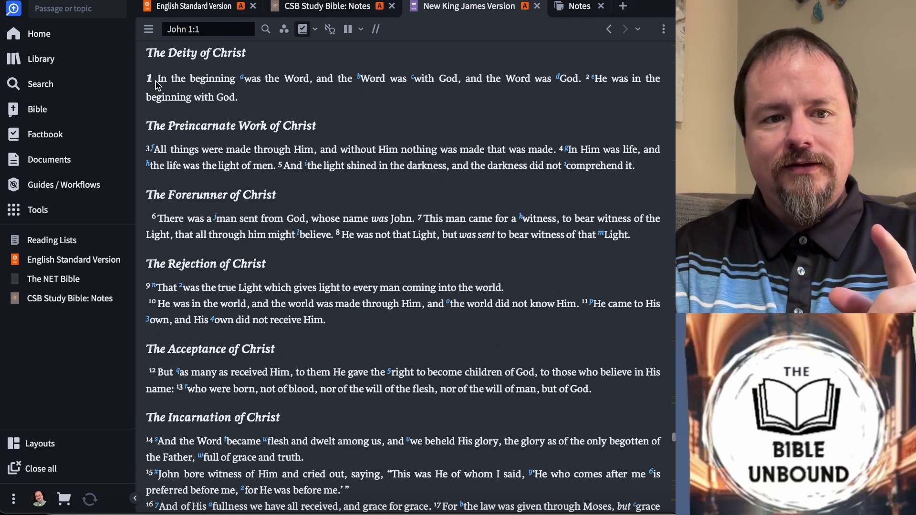
drag(158, 80, 238, 95)
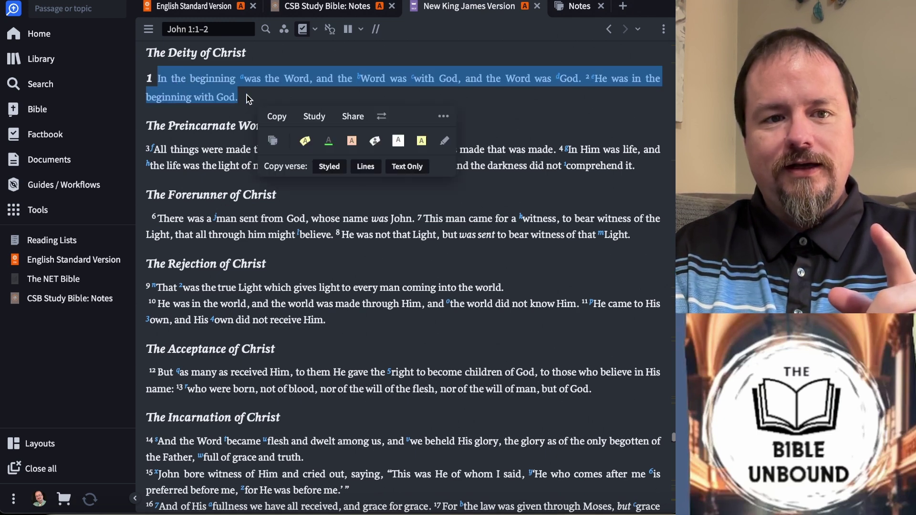
click(208, 16)
mouse_move(403, 145)
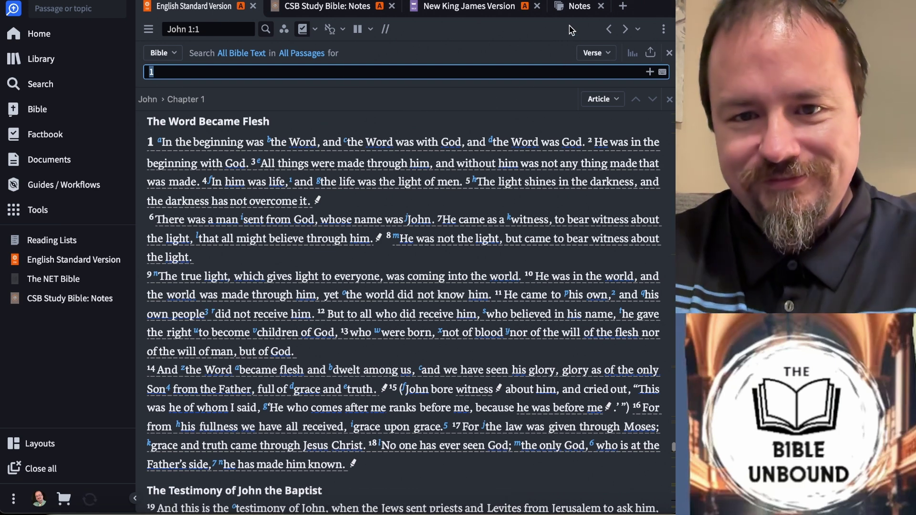
Add a John 1:1 active-reference anchor to the test note so it shows in any Bible
click(579, 6)
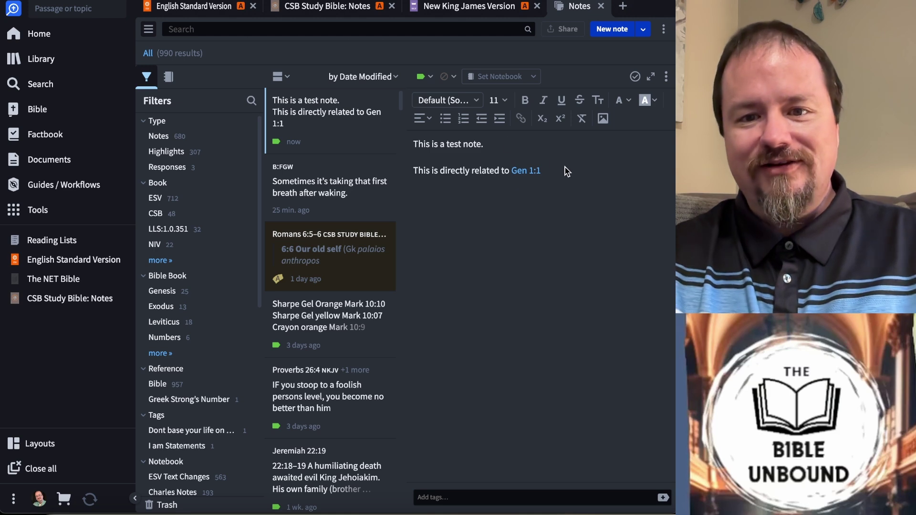
click(666, 77)
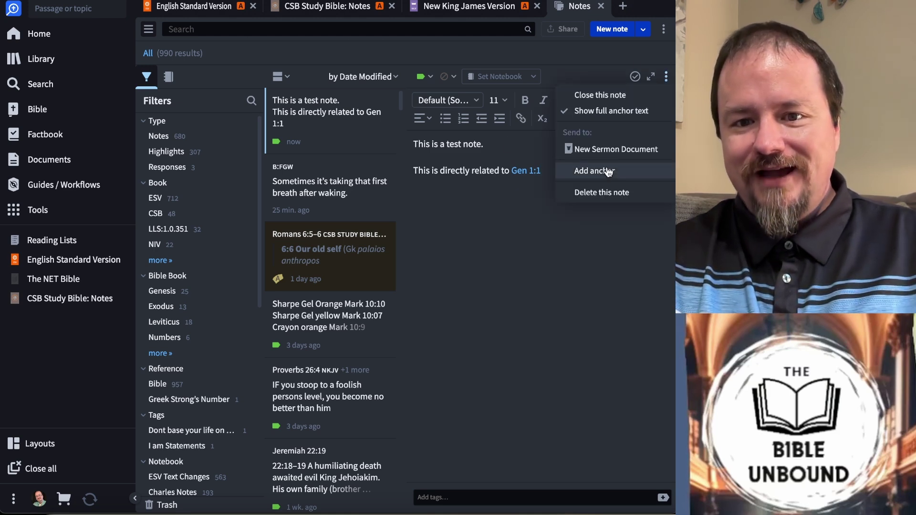
click(608, 175)
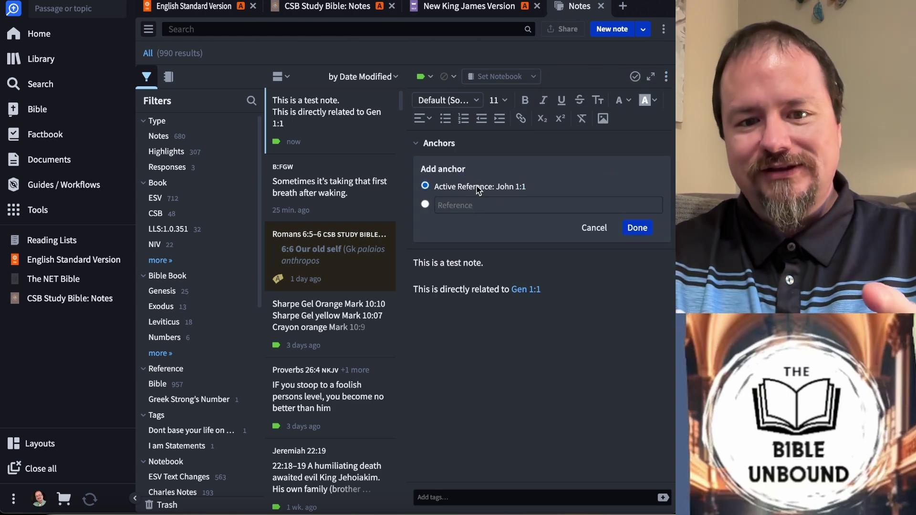
click(637, 228)
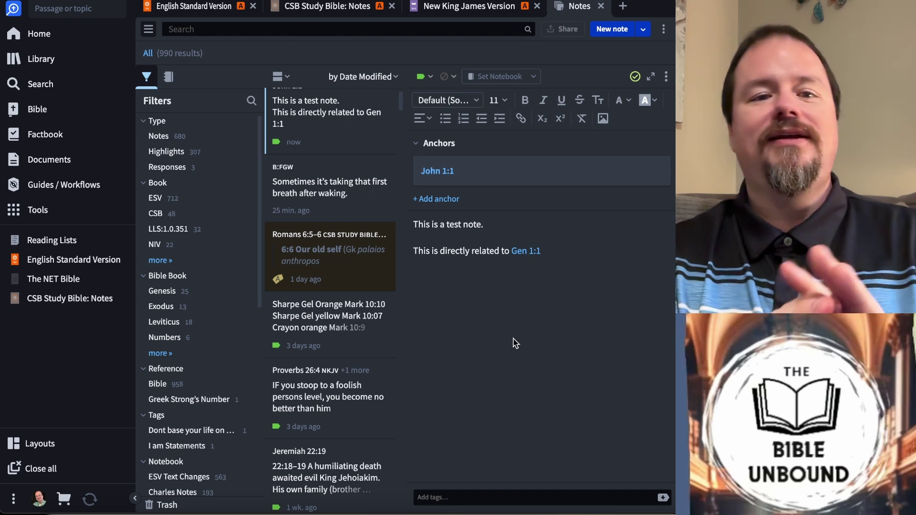
Check the John 1:1 note marker in the New King James Version
click(465, 7)
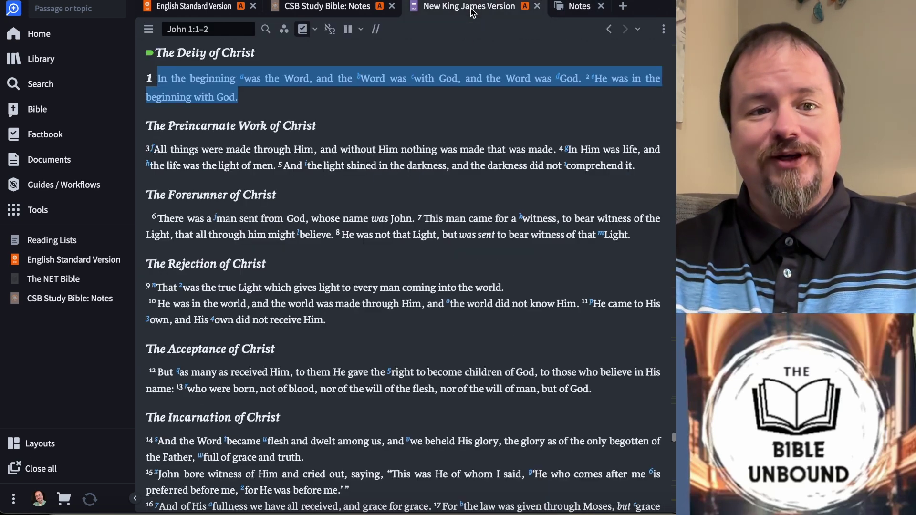
scroll(329, 119, up, 1)
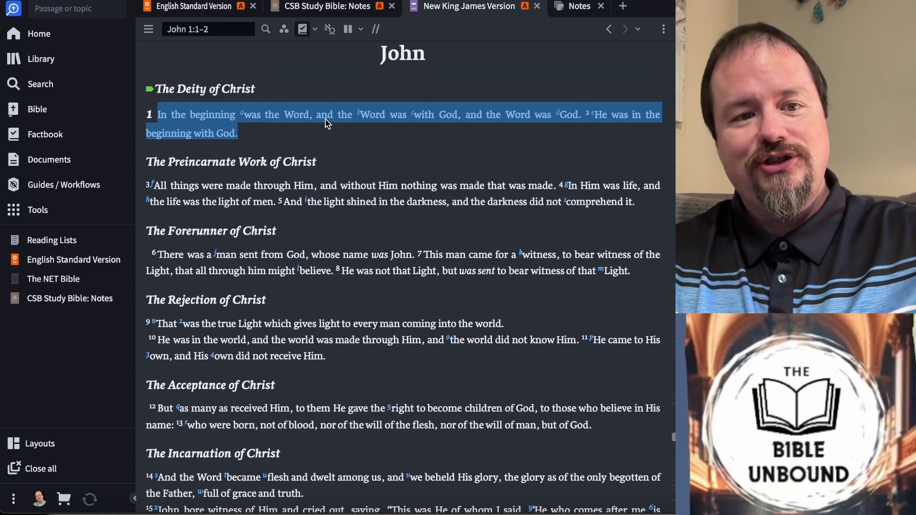
mouse_move(150, 95)
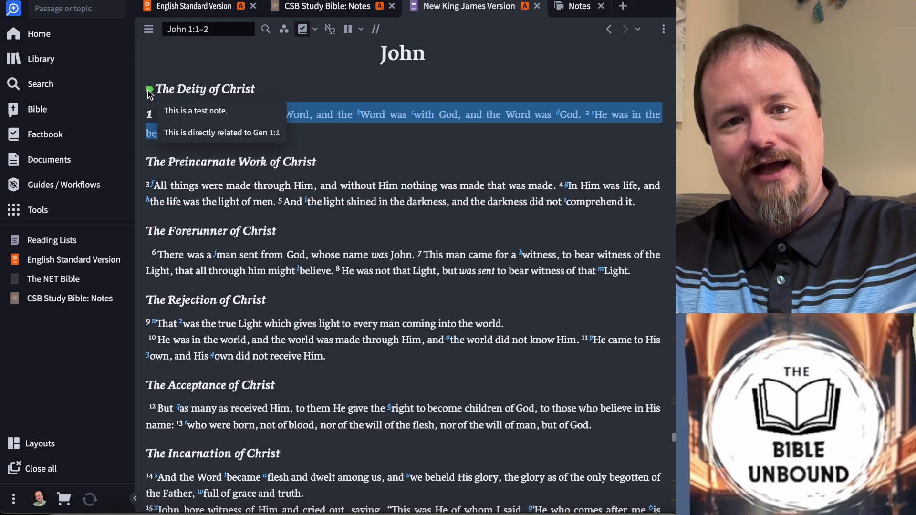
Set the CSB study notes to John 1:1-14, then view John 1 in the ESV
click(319, 4)
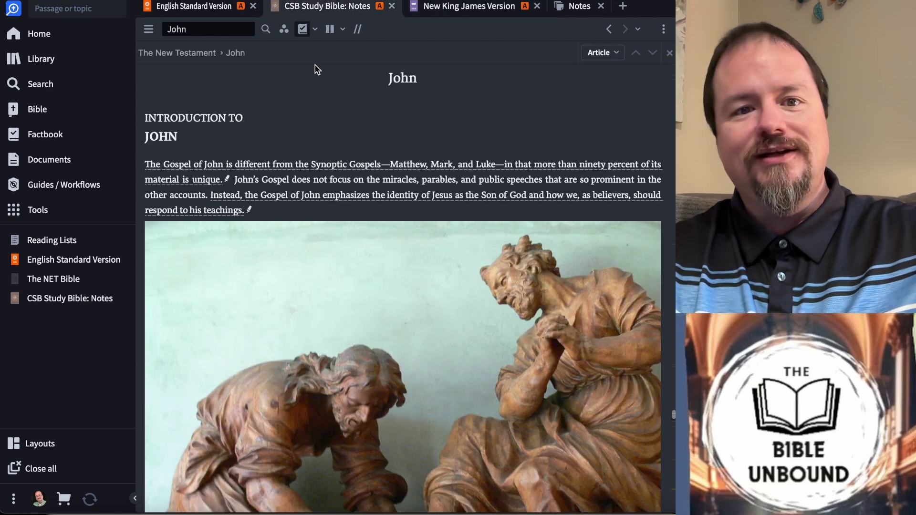
click(217, 32)
click(217, 34)
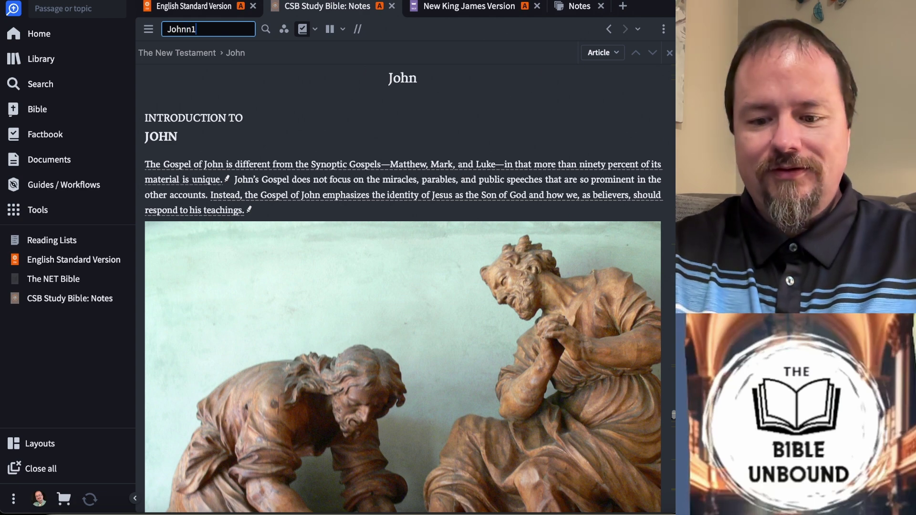
key(BackSpace)
key(BackSpace)
key(BackSpace)
key(BackSpace)
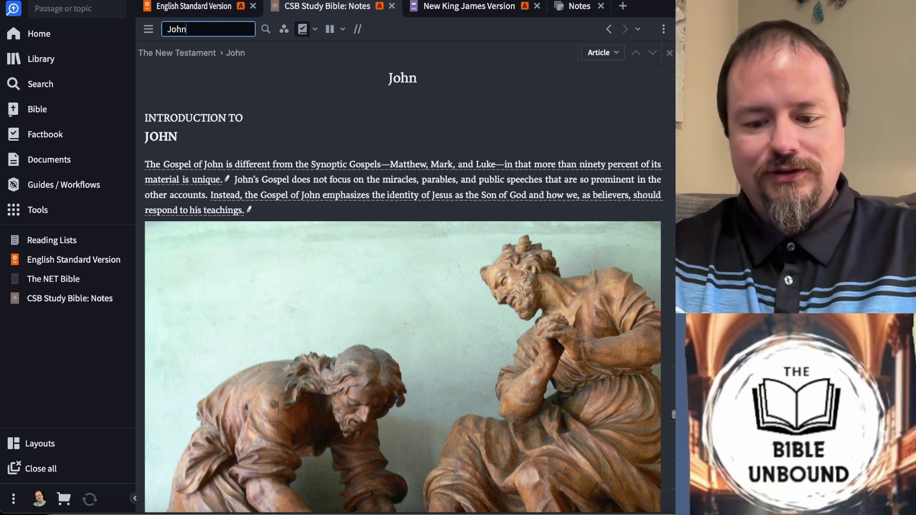
key(Return)
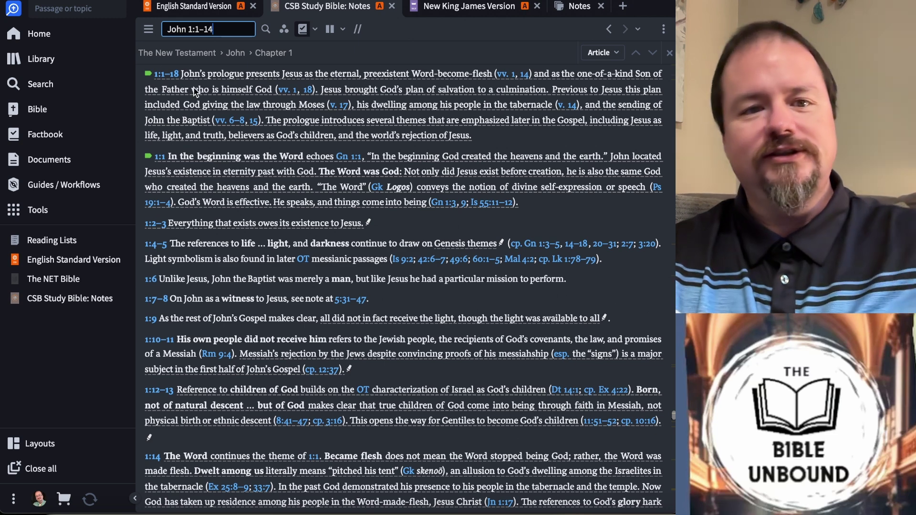
click(198, 12)
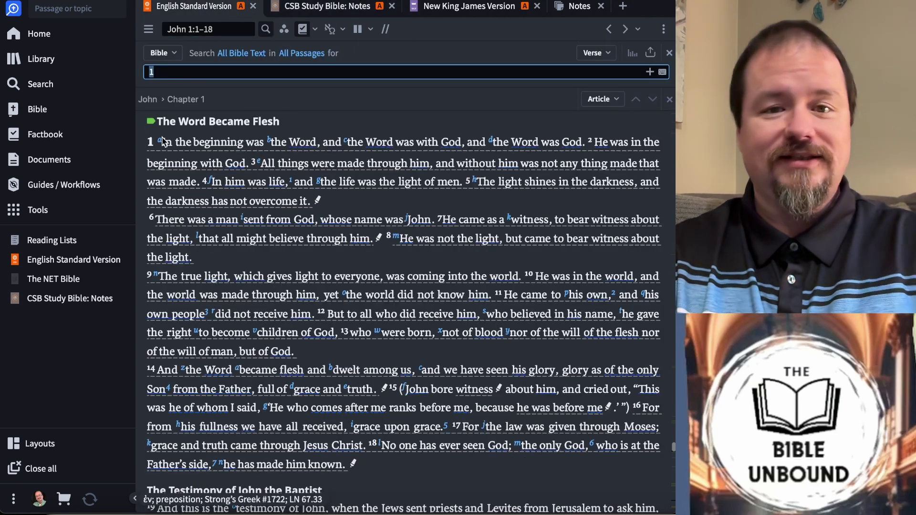
click(622, 6)
scroll(306, 331, down, 4)
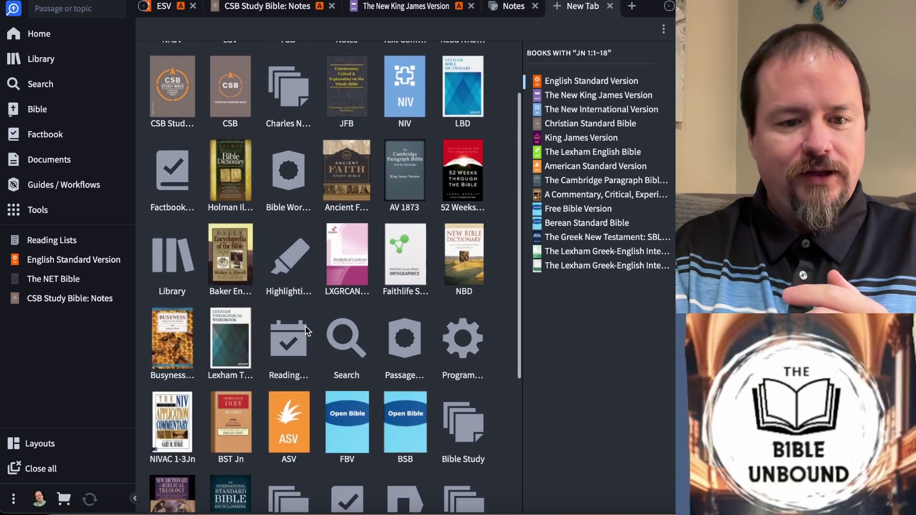
mouse_move(307, 330)
scroll(306, 331, up, 4)
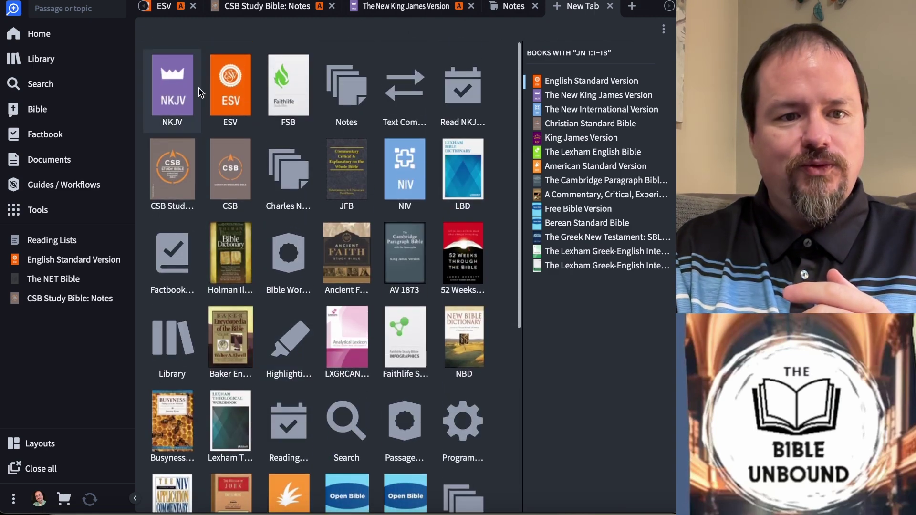
scroll(266, 210, down, 5)
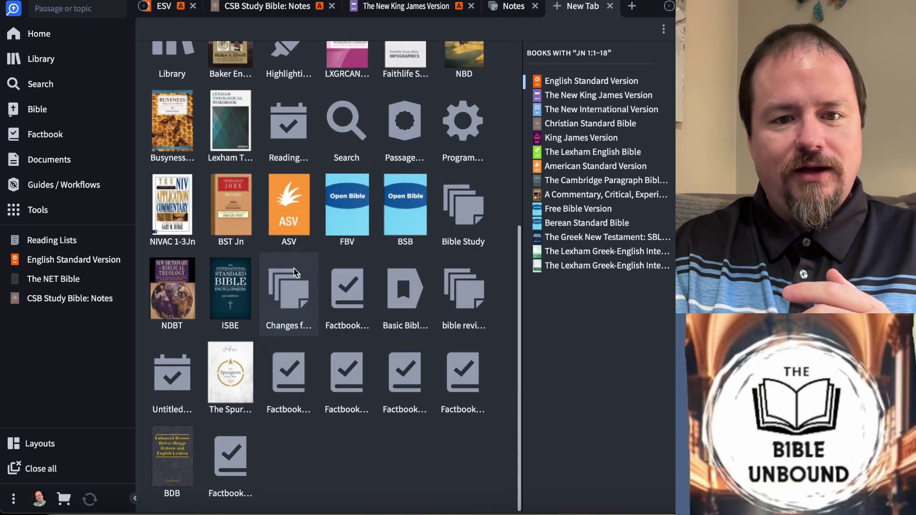
click(408, 219)
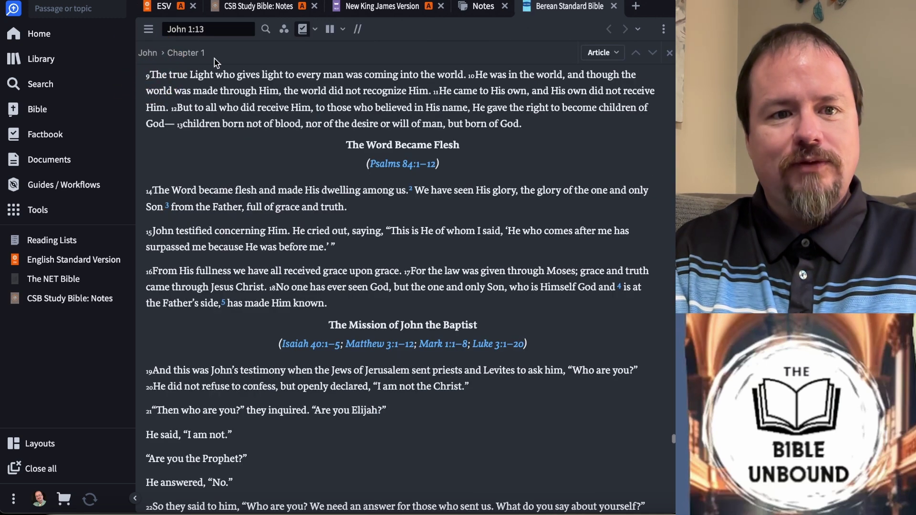
click(224, 30)
click(223, 29)
key(BackSpace)
key(BackSpace)
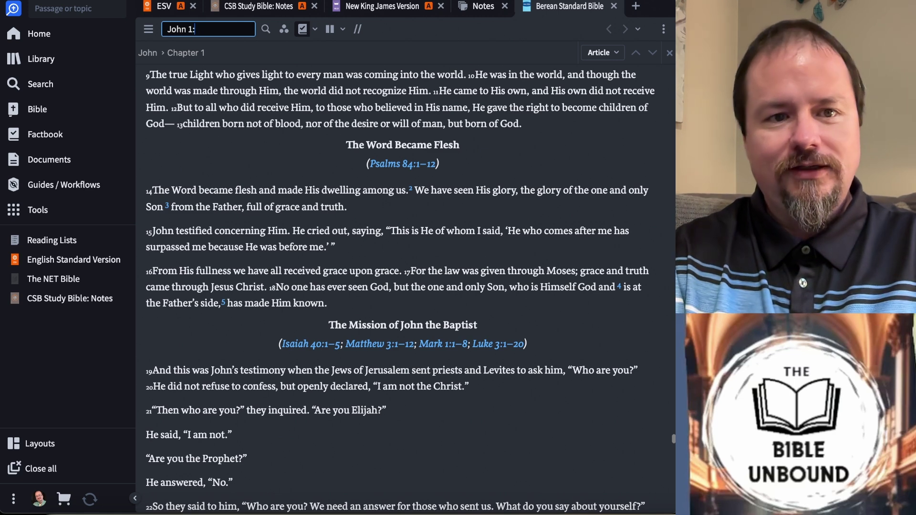
key(Return)
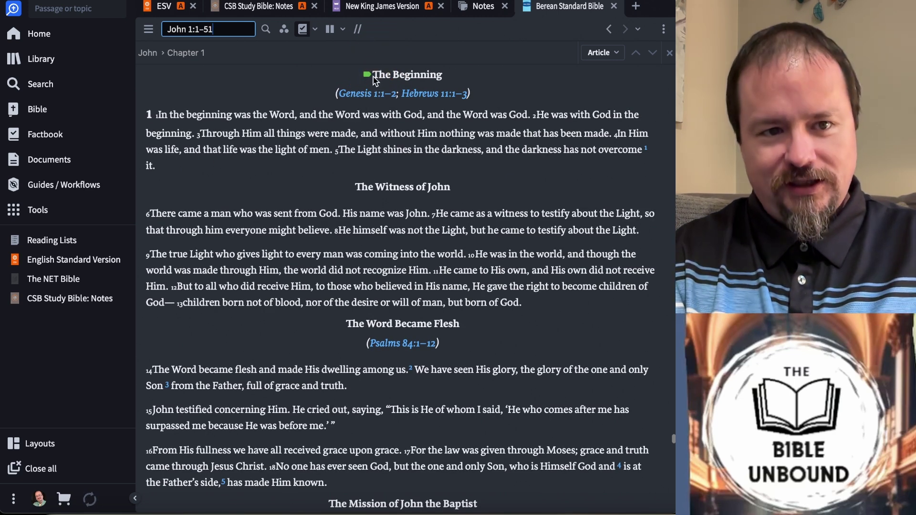
mouse_move(367, 75)
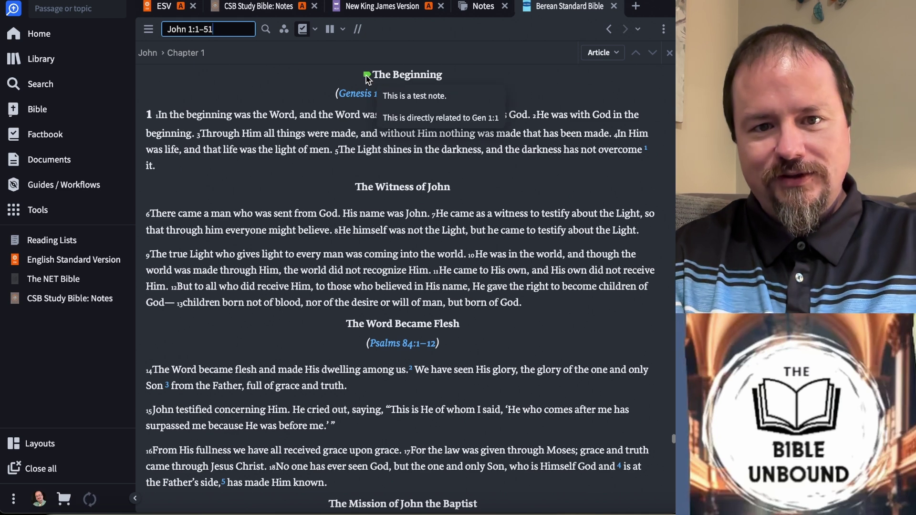
click(614, 6)
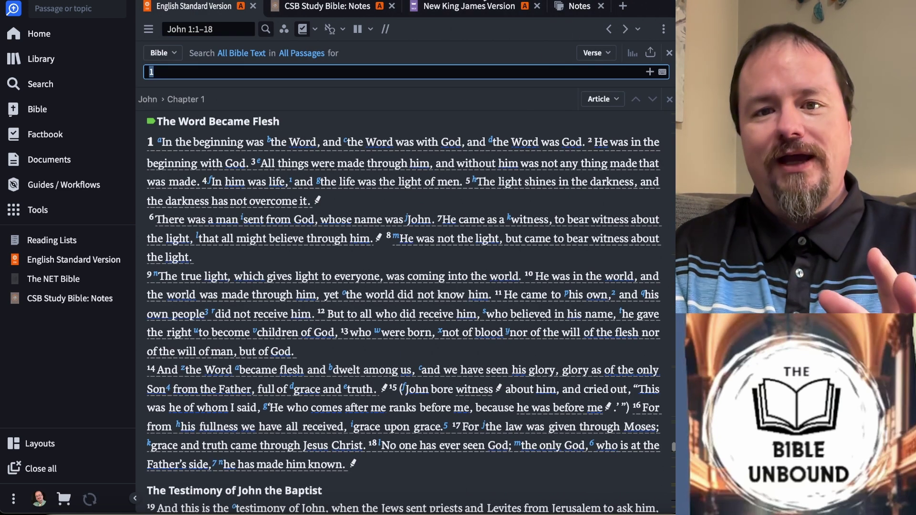
Open the LifeGuide notebook's note via ESV Text Changes and jump to its B:FGW anchor
click(561, 12)
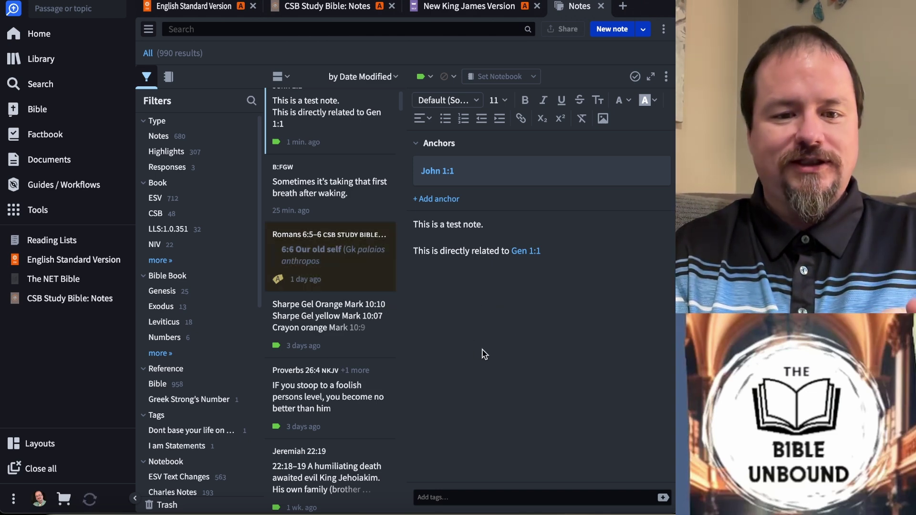
click(168, 77)
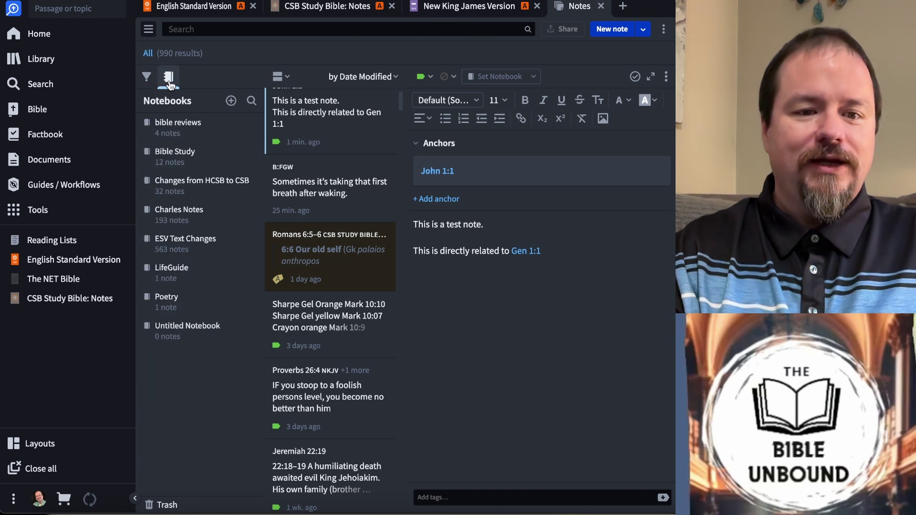
click(216, 243)
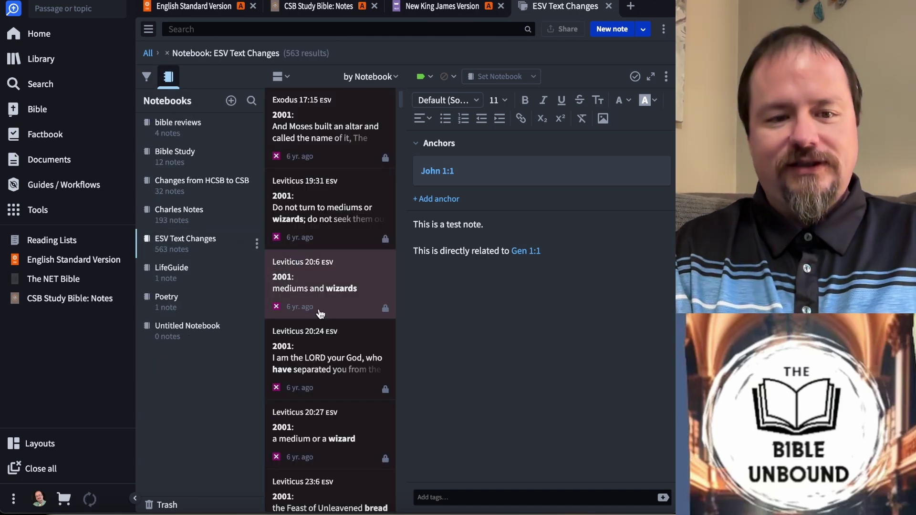
click(204, 281)
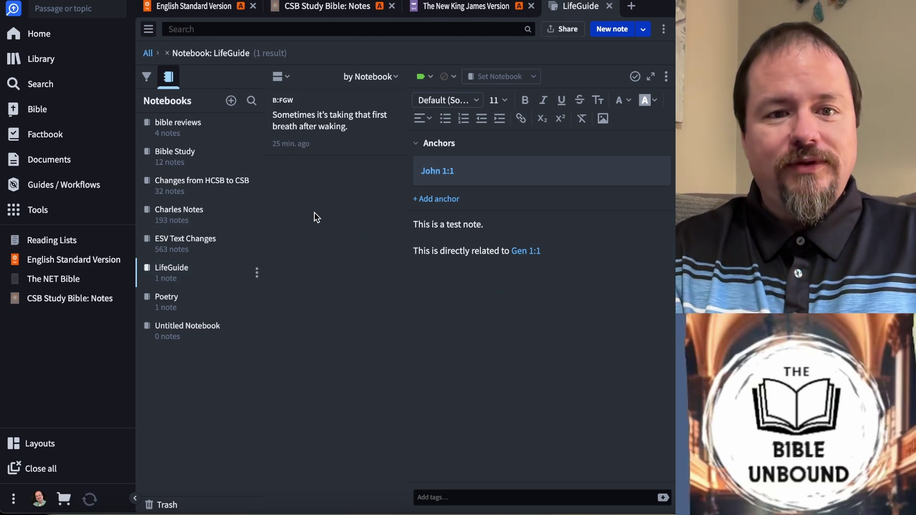
click(327, 105)
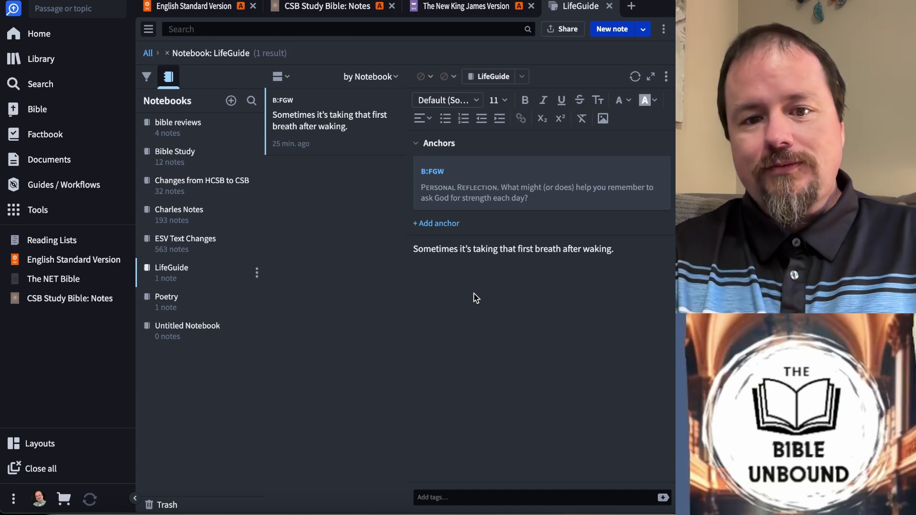
click(432, 171)
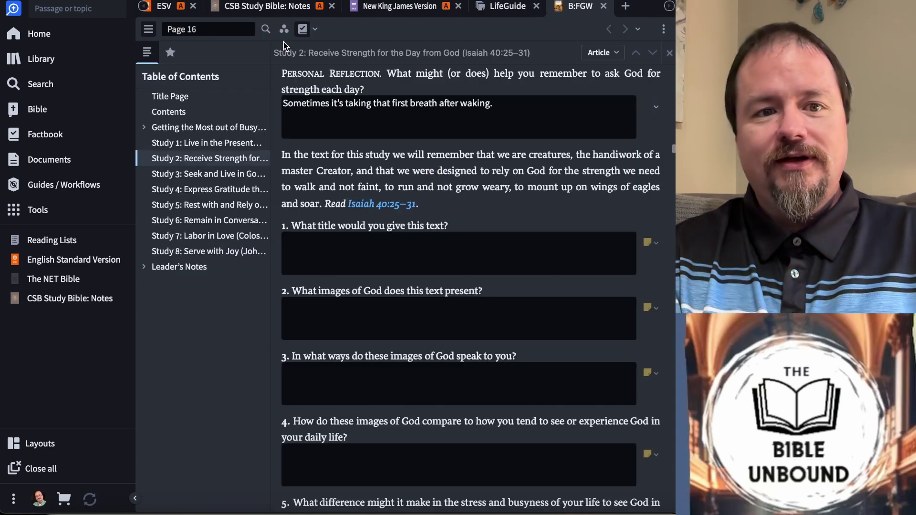
Show the B:FGW Title Page and scroll through its Contents listing the eight studies
click(168, 98)
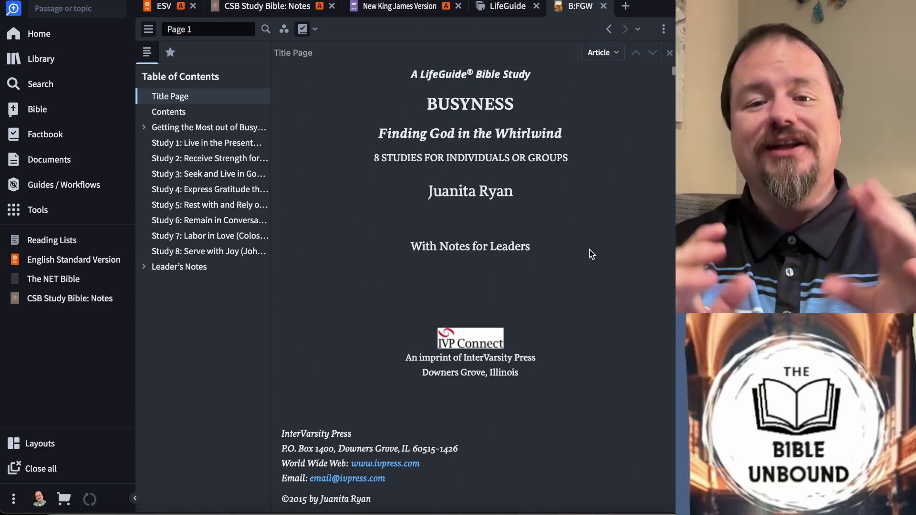
scroll(592, 254, down, 15)
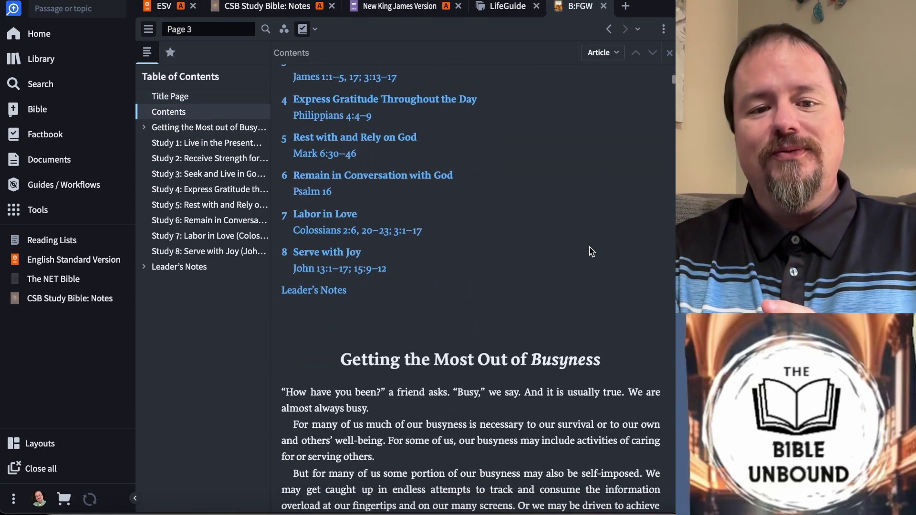
scroll(591, 252, up, 9)
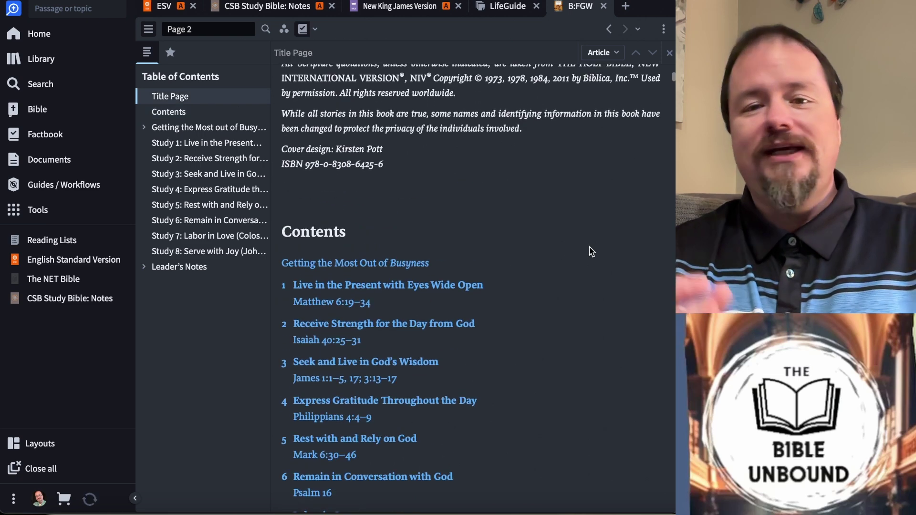